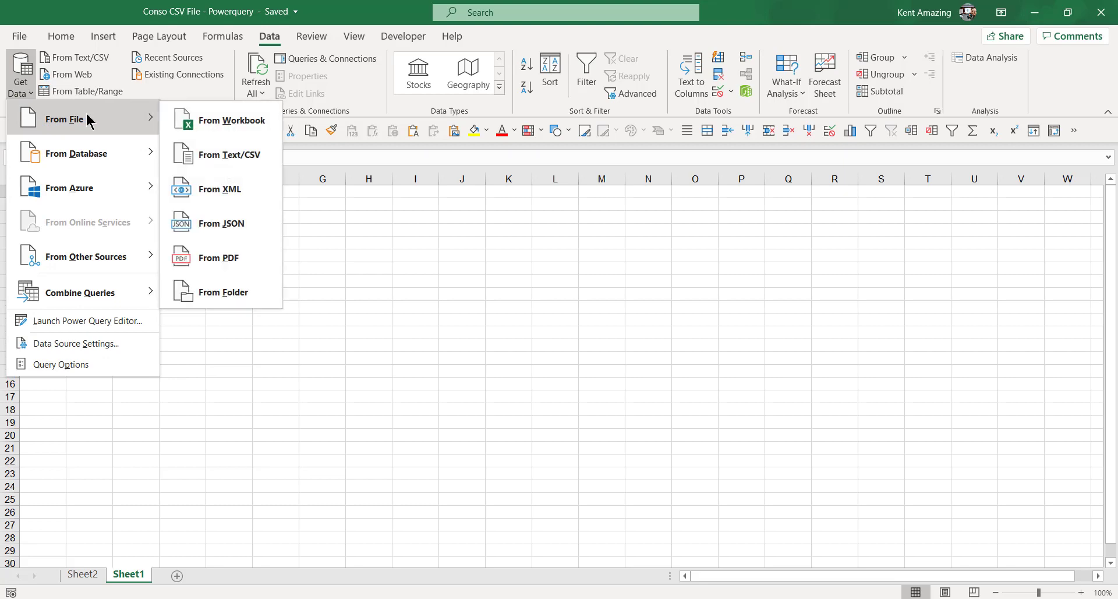
- Start a Get Data > From File > From Folder import in the empty workbook
{"action": "left_click", "coordinate": [220, 292]}
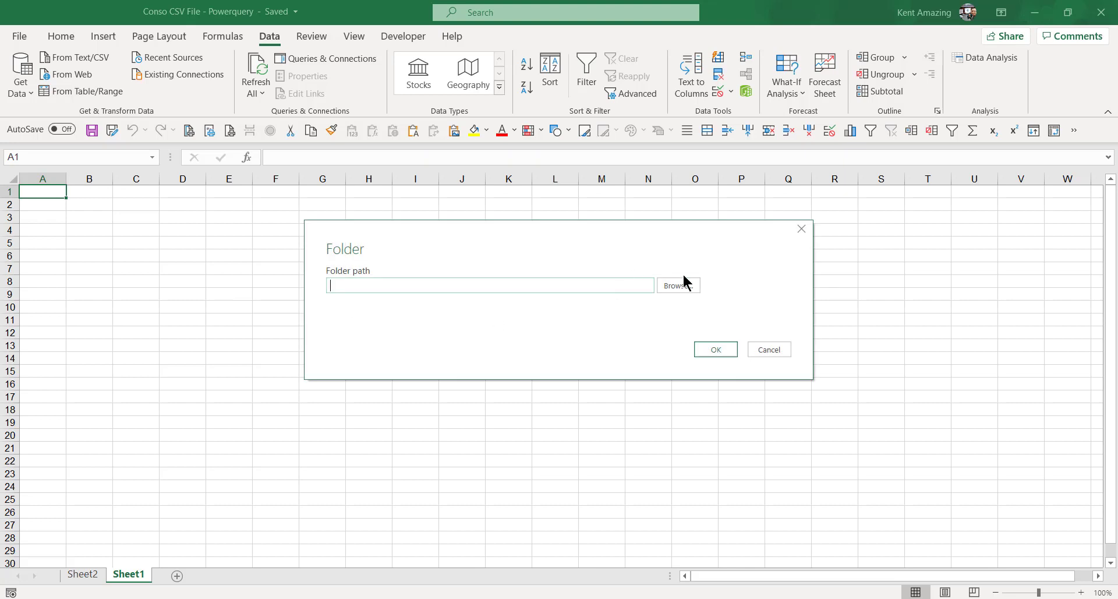
- Browse to C:\Conso and accept it as the folder path to preview its two CSV reports
{"action": "left_click", "coordinate": [686, 288]}
{"action": "scroll", "coordinate": [495, 337], "scroll_direction": "down", "scroll_amount": 2}
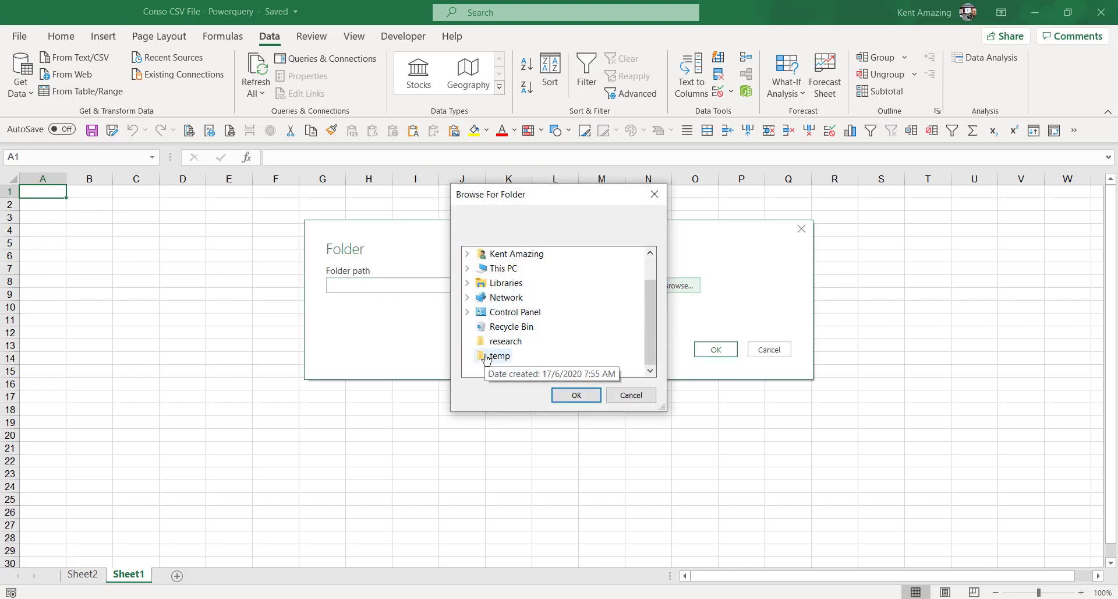
{"action": "double_click", "coordinate": [502, 269]}
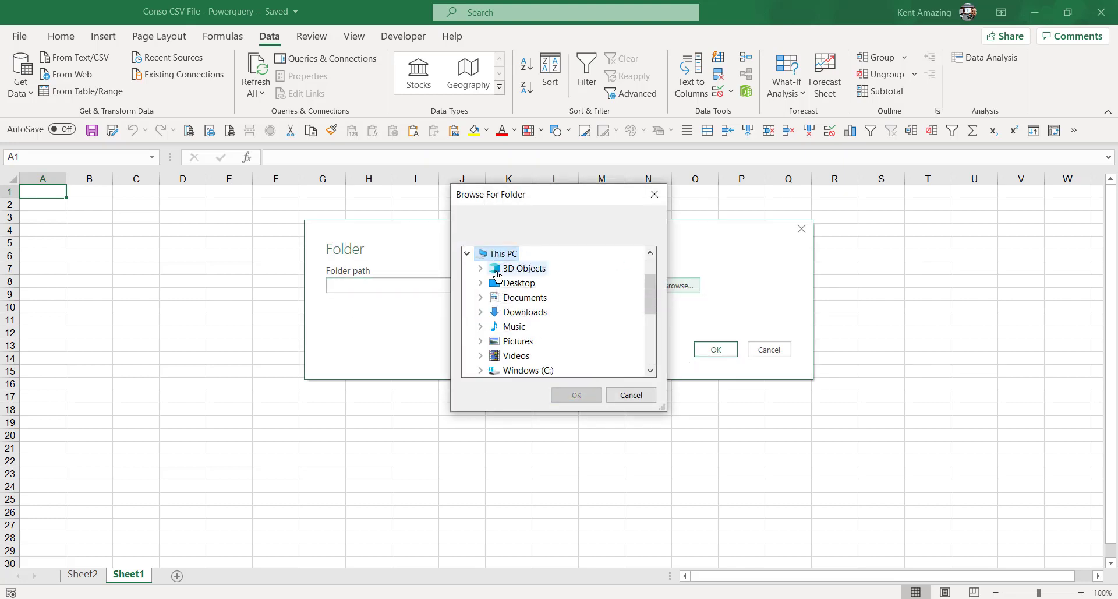
{"action": "double_click", "coordinate": [526, 371]}
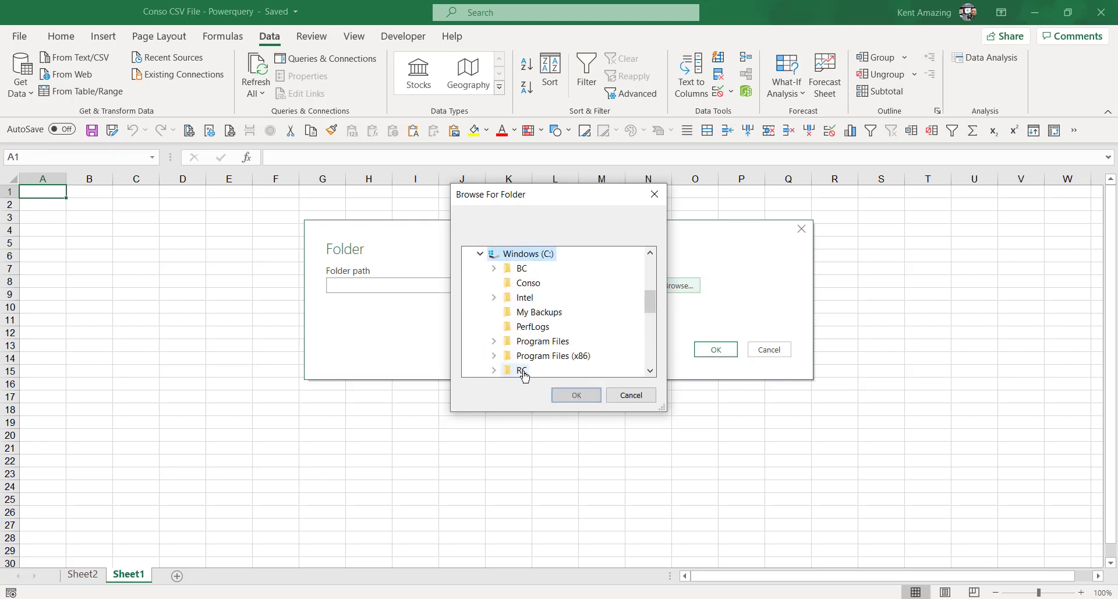
{"action": "left_click", "coordinate": [527, 283]}
{"action": "left_click", "coordinate": [581, 397]}
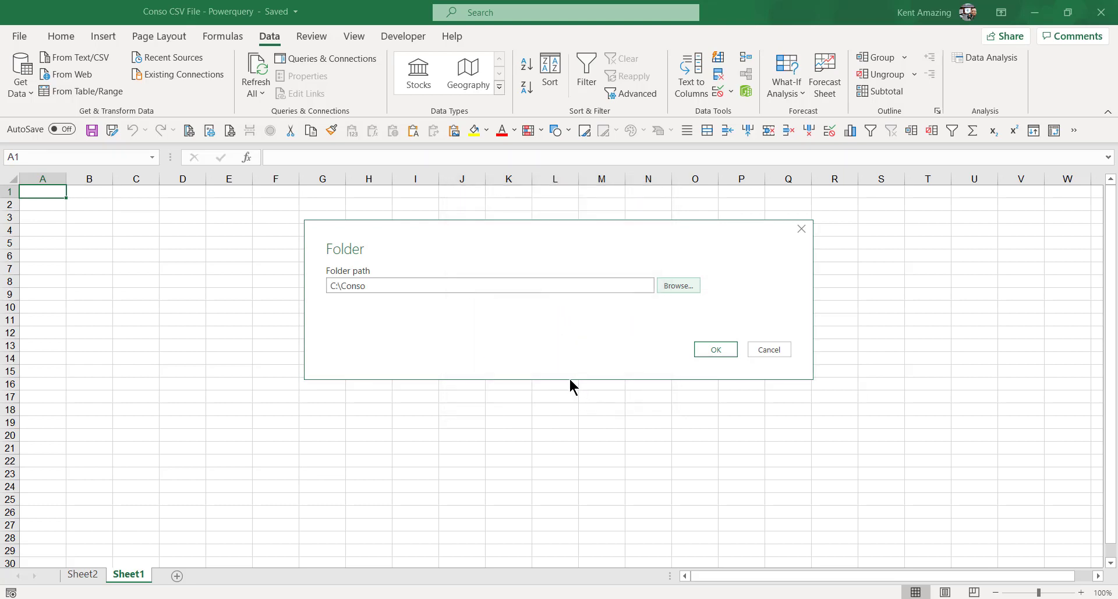
{"action": "left_click", "coordinate": [706, 353]}
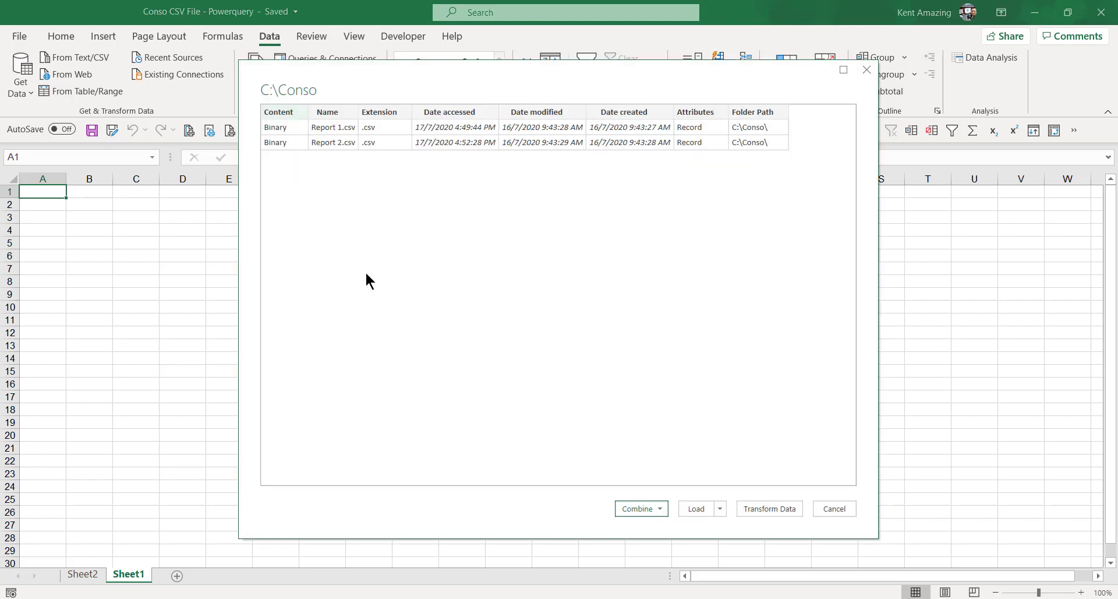
- Load the file list into Power Query, keeping only Folder Path and Name, Folder Path first
{"action": "left_click", "coordinate": [780, 510]}
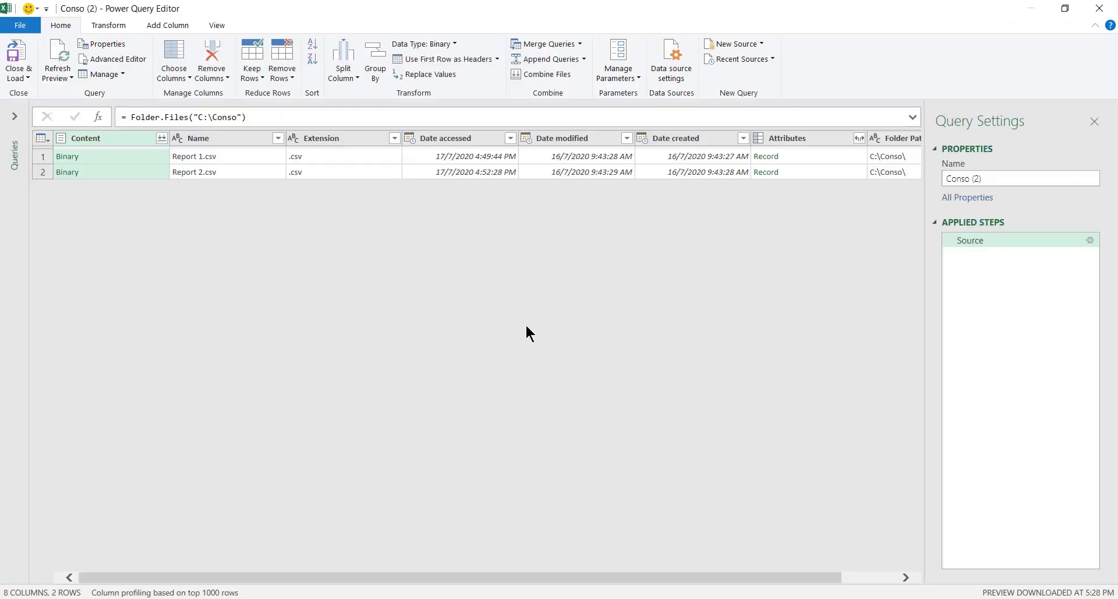
{"action": "left_click", "coordinate": [237, 139]}
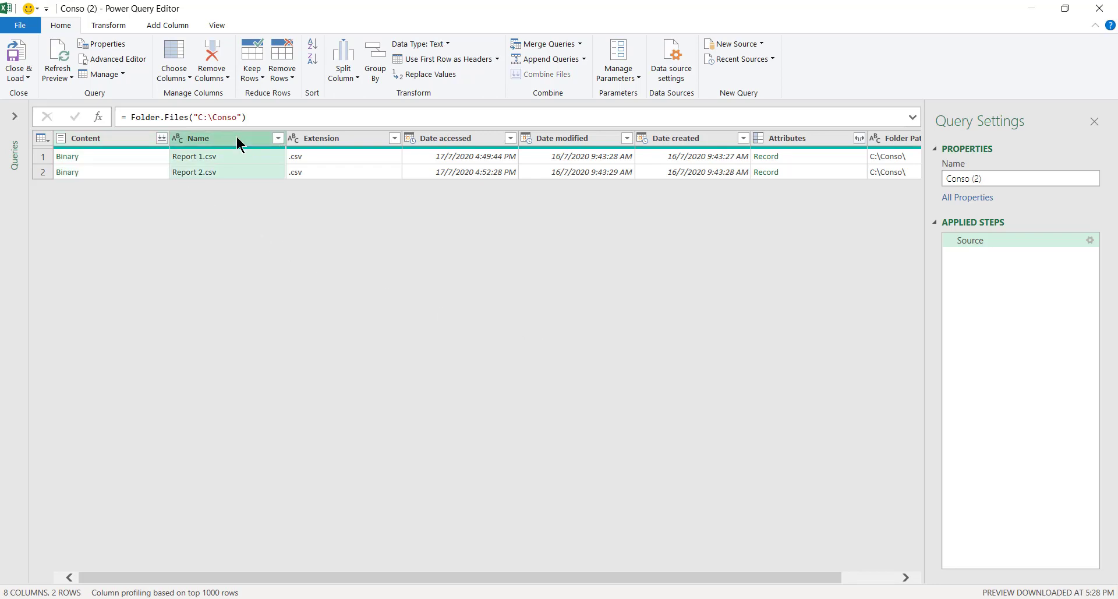
{"action": "left_click", "coordinate": [901, 143], "text": "ctrl"}
{"action": "right_click", "coordinate": [851, 140]}
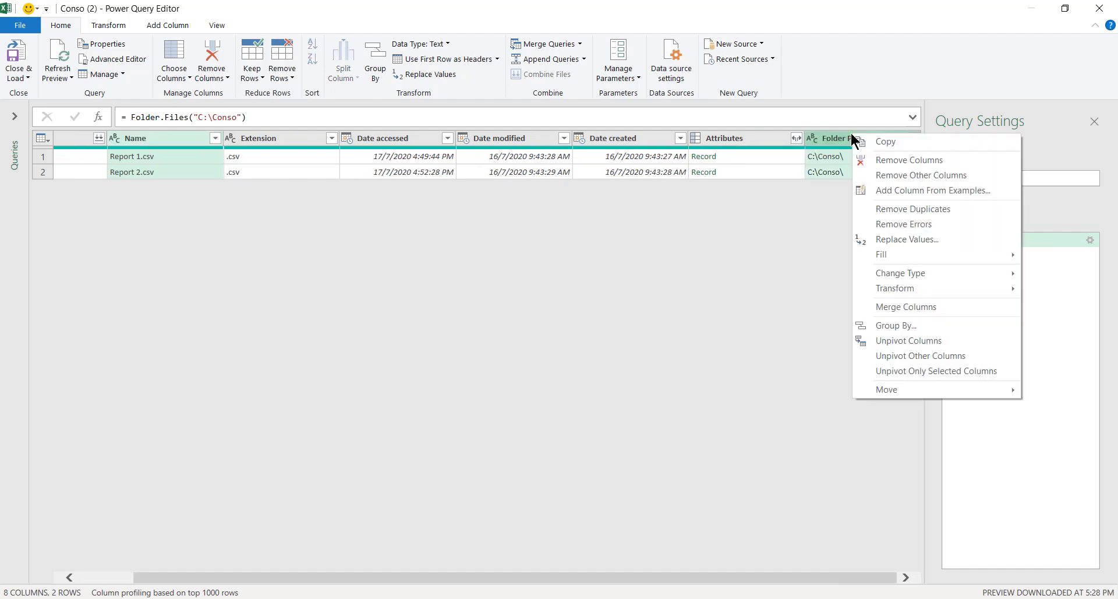
{"action": "left_click", "coordinate": [903, 176]}
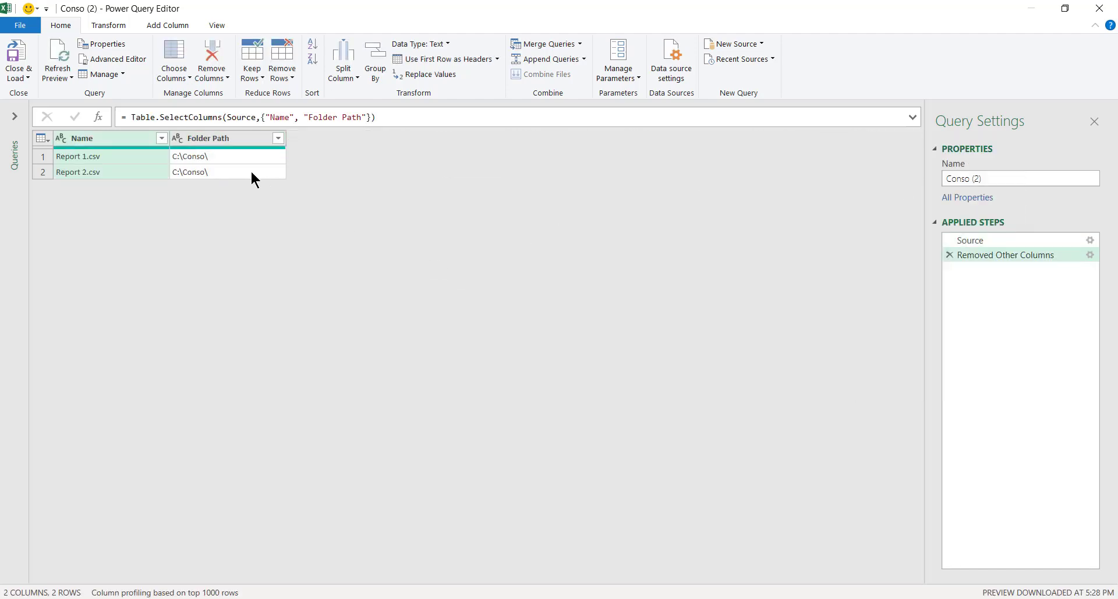
{"action": "left_click_drag", "start_coordinate": [220, 141], "coordinate": [93, 142]}
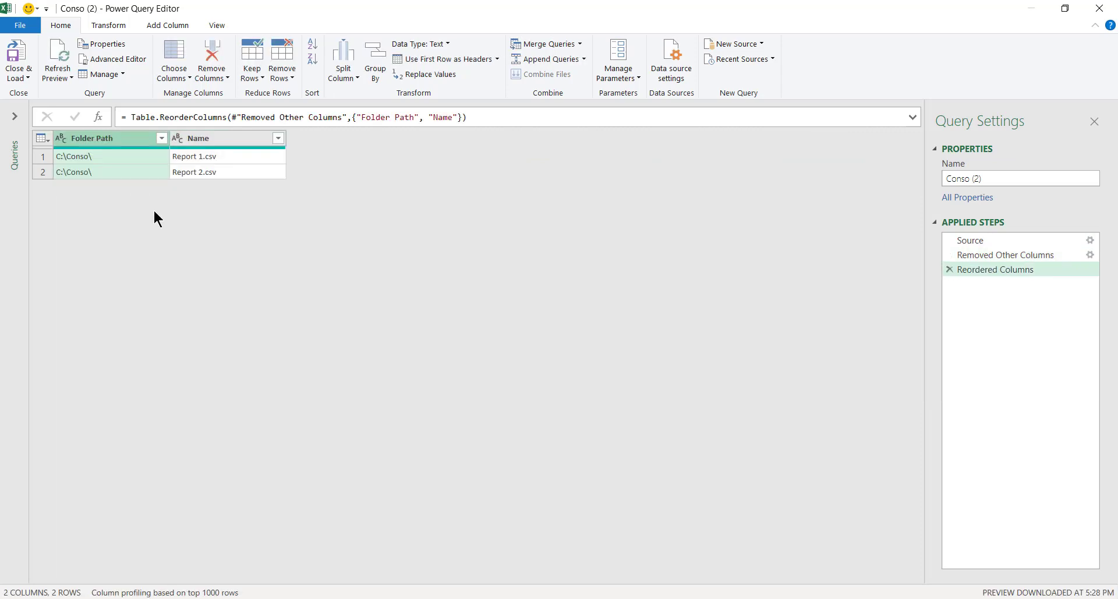
{"action": "left_click", "coordinate": [155, 24]}
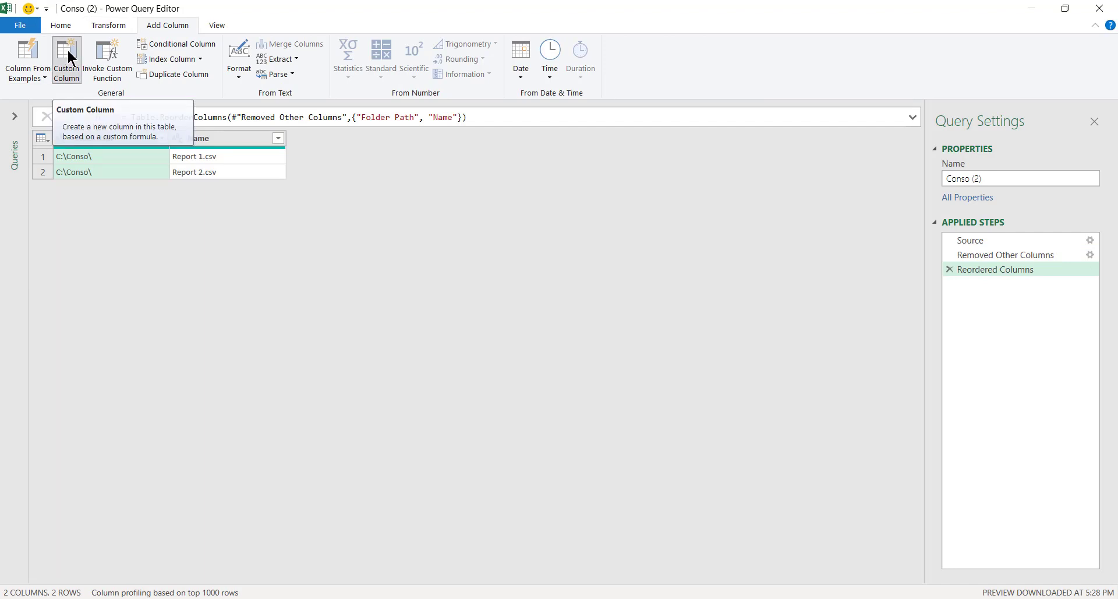
- Open a Custom Column dialog and copy the Csv.Document formula from the course page
{"action": "left_click", "coordinate": [68, 52]}
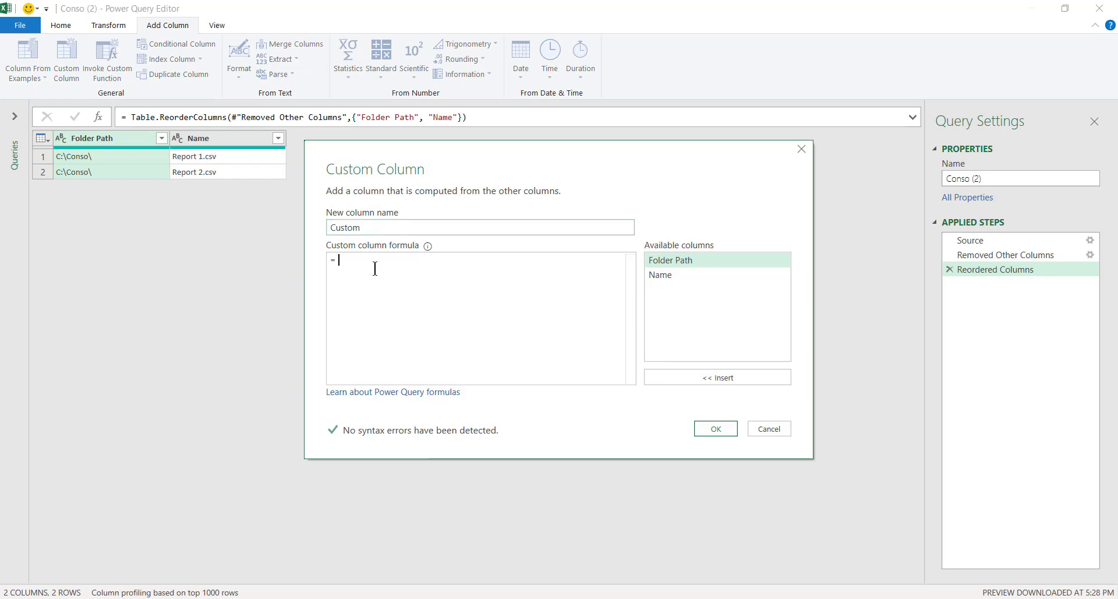
{"action": "key", "text": "alt+Tab"}
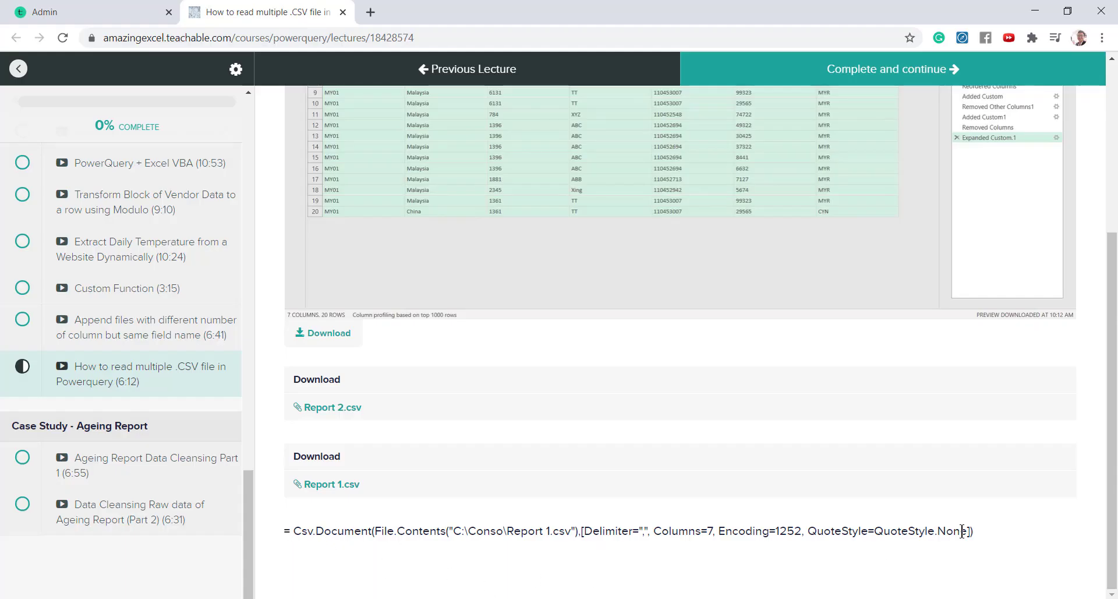
{"action": "left_click_drag", "start_coordinate": [982, 535], "coordinate": [294, 546]}
{"action": "key", "text": "ctrl+c"}
{"action": "key", "text": "alt+Tab"}
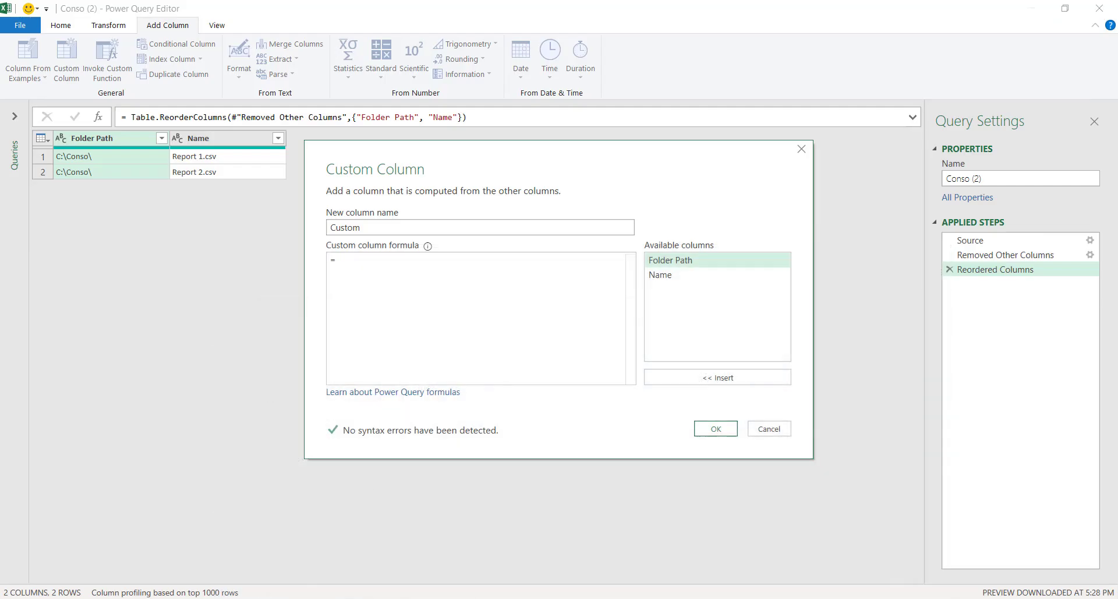
- Paste the Csv.Document formula, replacing its hard-coded path with [Folder Path]&[Name], and add the column
{"action": "key", "text": "ctrl+v"}
{"action": "left_click", "coordinate": [483, 260]}
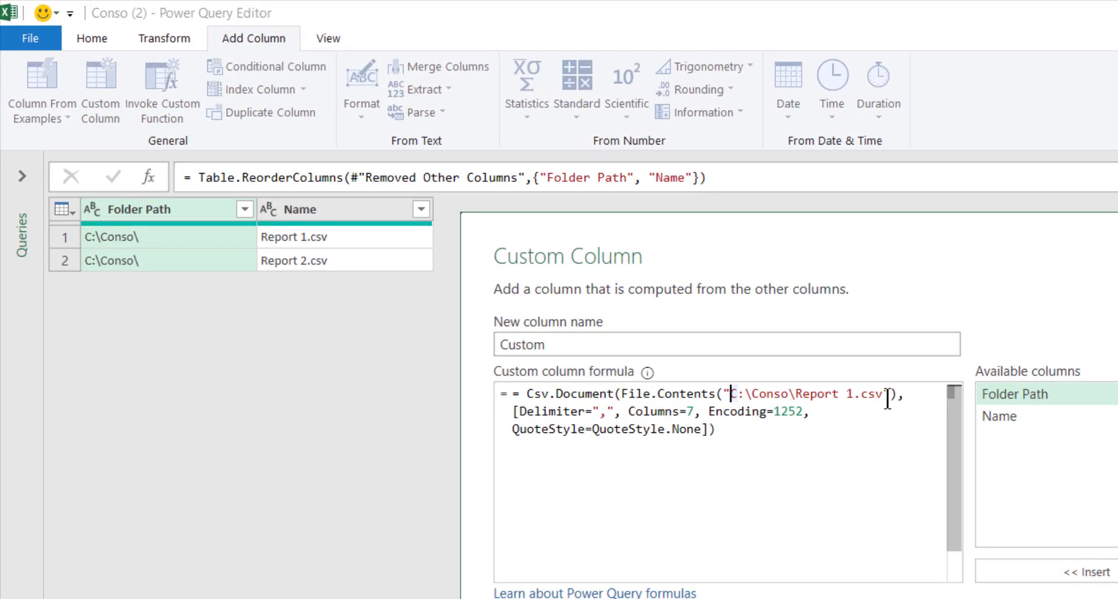
{"action": "left_click", "coordinate": [892, 394]}
{"action": "left_click", "coordinate": [723, 396], "text": "shift"}
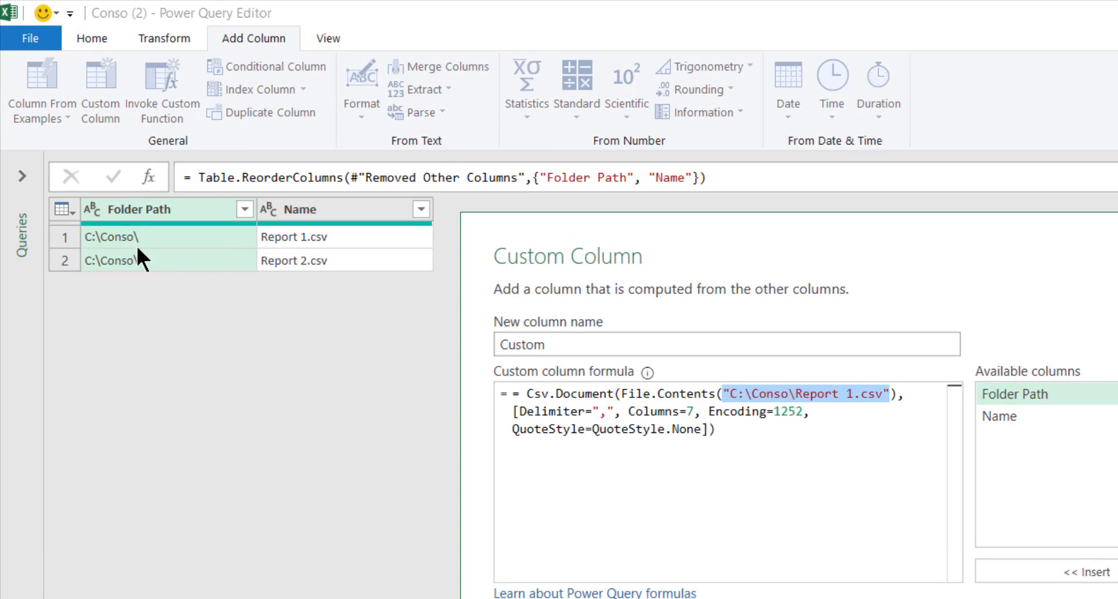
{"action": "left_click", "coordinate": [1017, 396]}
{"action": "double_click", "coordinate": [1016, 393]}
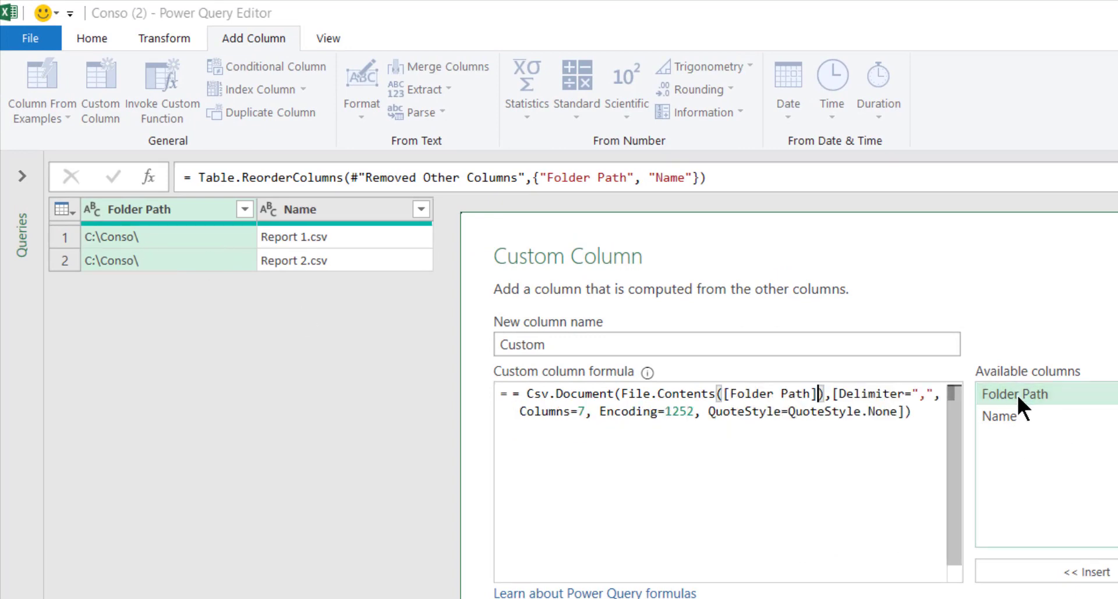
{"action": "type", "text": "&"}
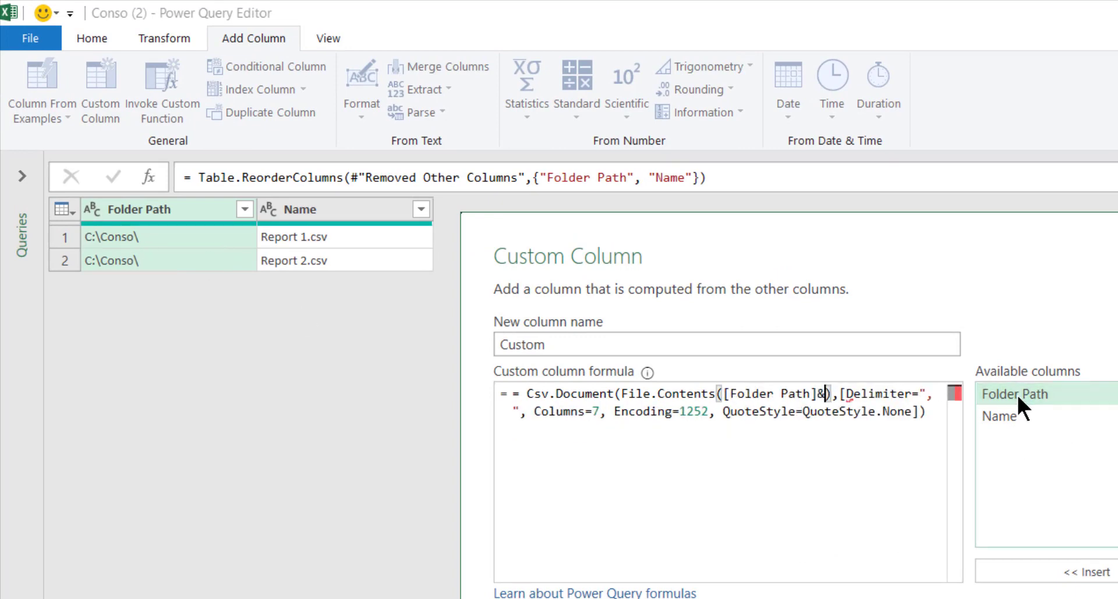
{"action": "double_click", "coordinate": [1016, 413]}
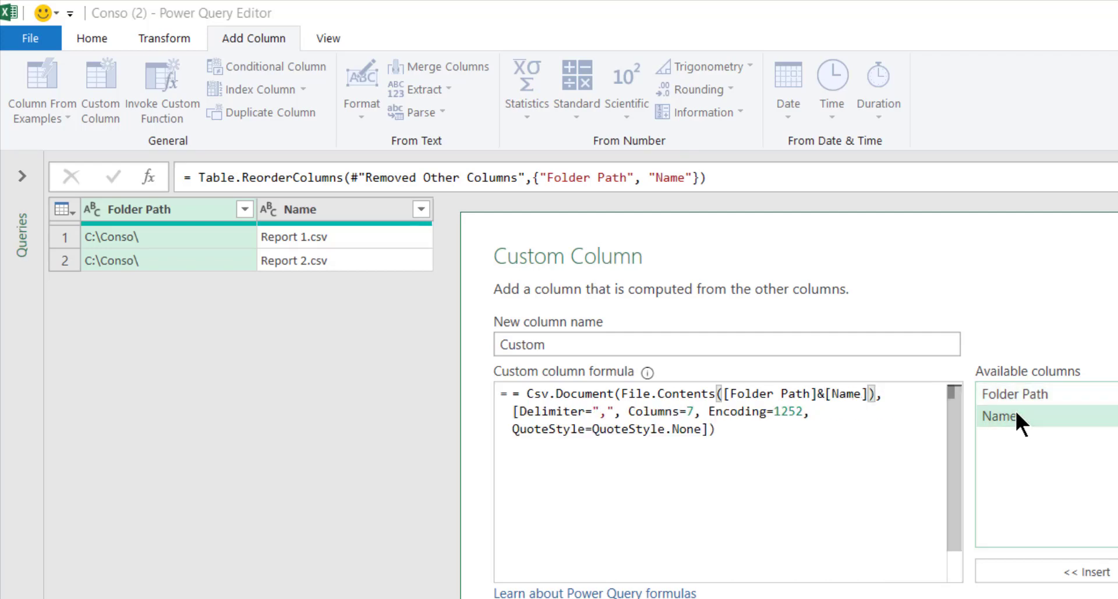
{"action": "left_click", "coordinate": [1087, 598]}
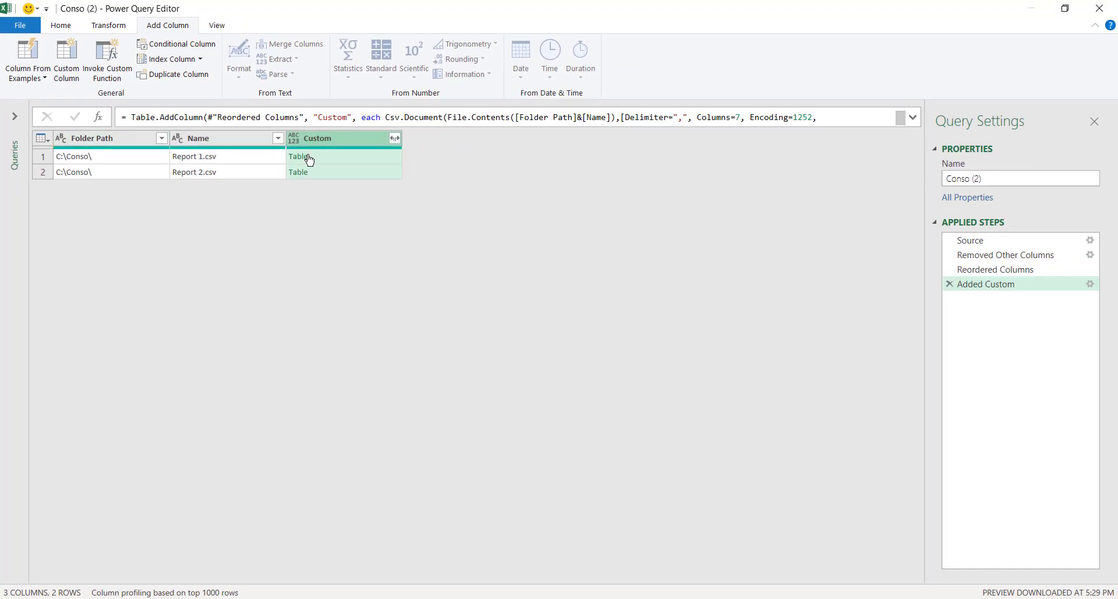
- Preview Report 1.csv's nested table from the Custom column in an enlarged preview pane
{"action": "left_click", "coordinate": [330, 159]}
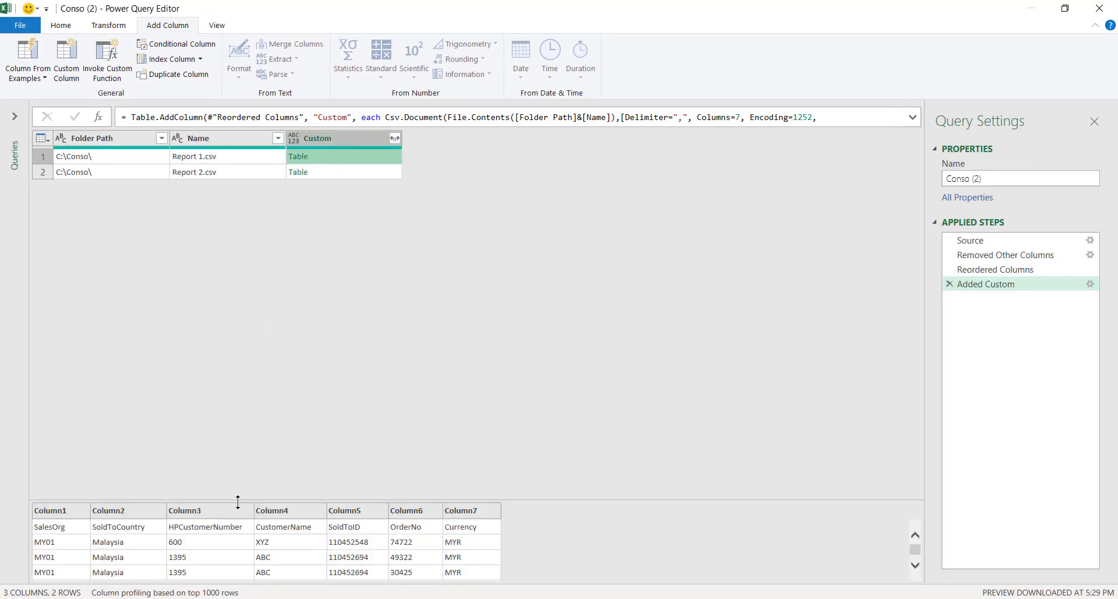
{"action": "left_click_drag", "start_coordinate": [237, 499], "coordinate": [237, 199]}
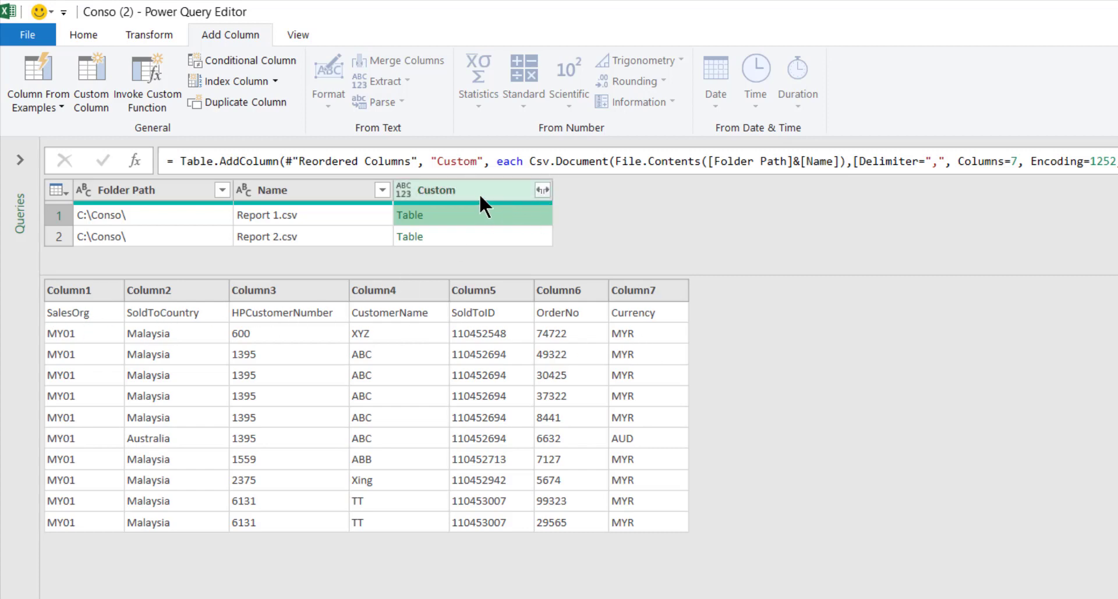
{"action": "left_click", "coordinate": [95, 67]}
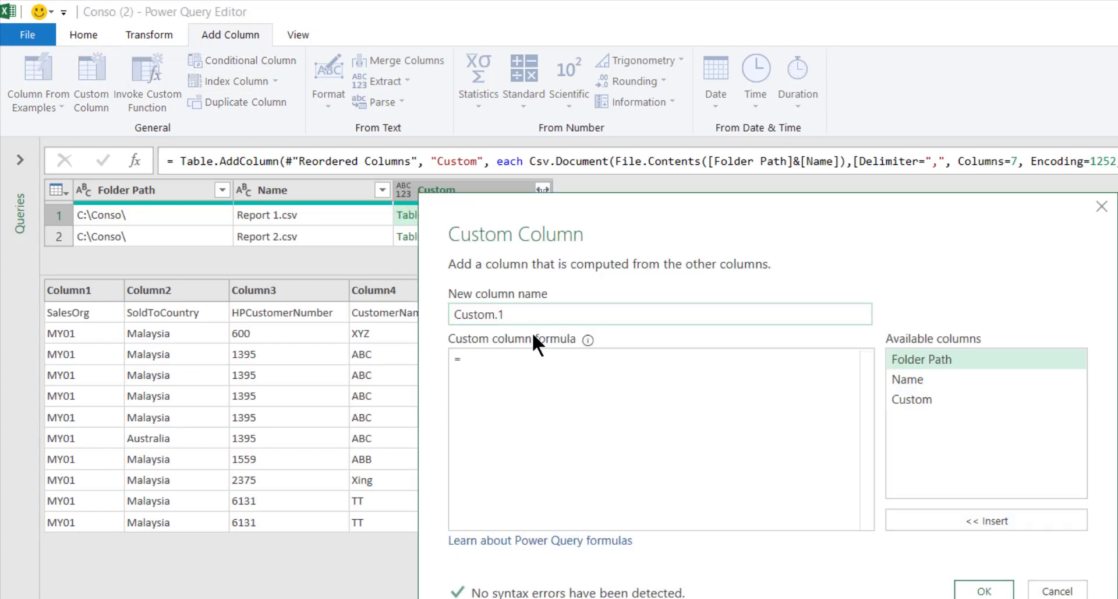
- Create the Custom.1 column with the formula Table.PromoteHeaders([Custom])
{"action": "left_click", "coordinate": [536, 356]}
{"action": "type", "text": "K"}
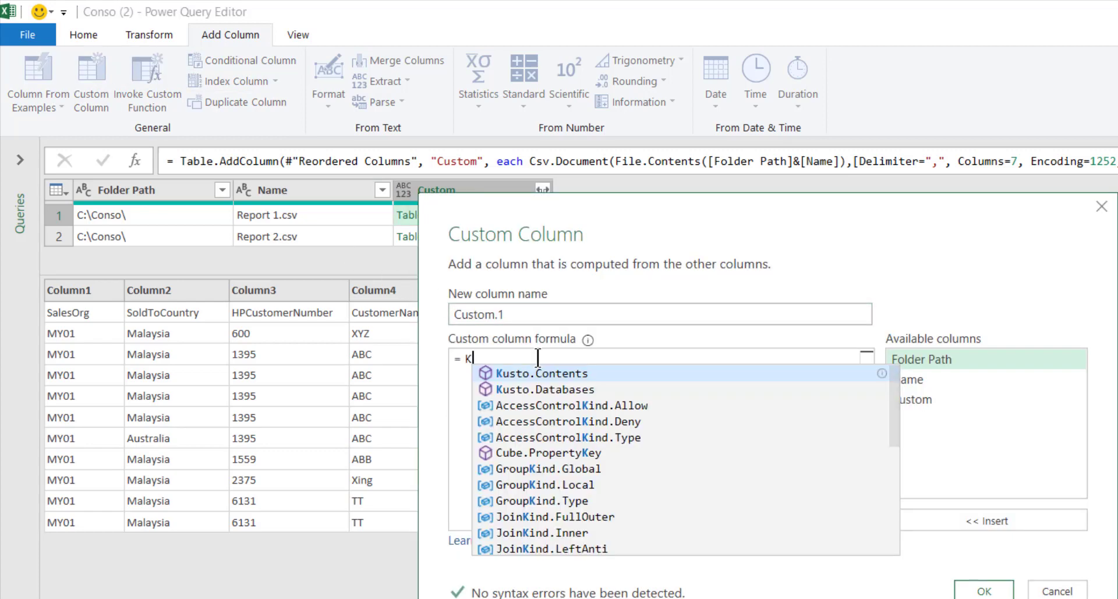
{"action": "key", "text": "BackSpace"}
{"action": "type", "text": "Promo"}
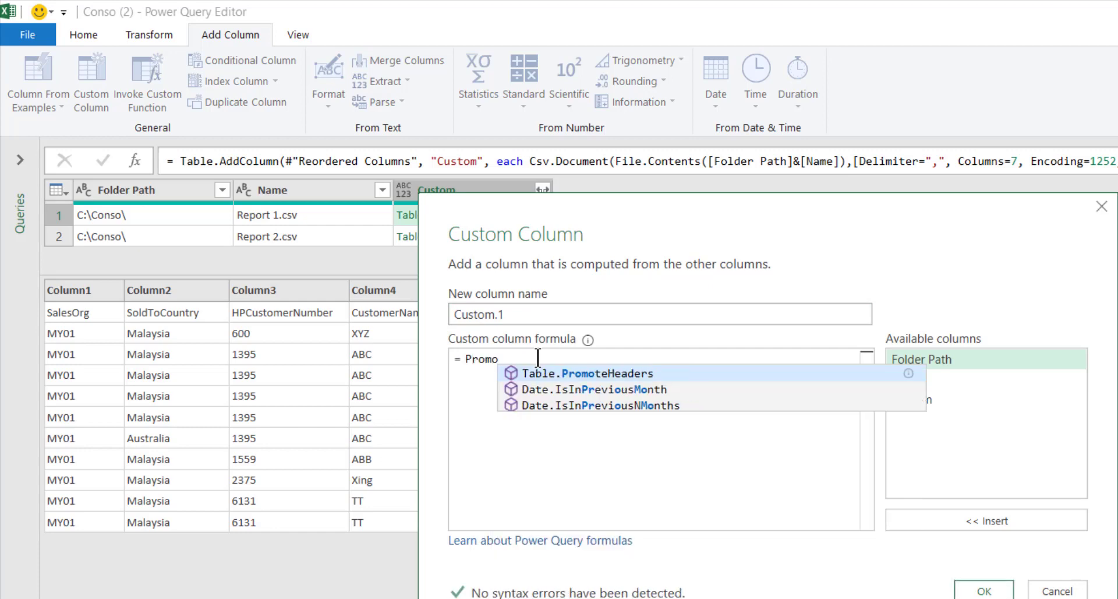
{"action": "key", "text": "Tab"}
{"action": "type", "text": "("}
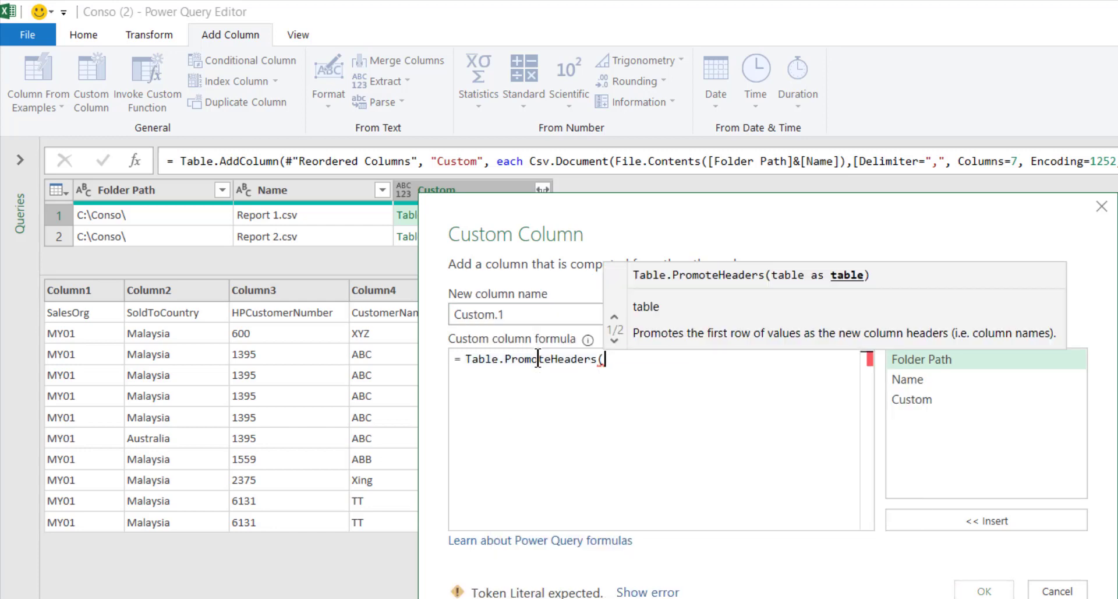
{"action": "double_click", "coordinate": [931, 398]}
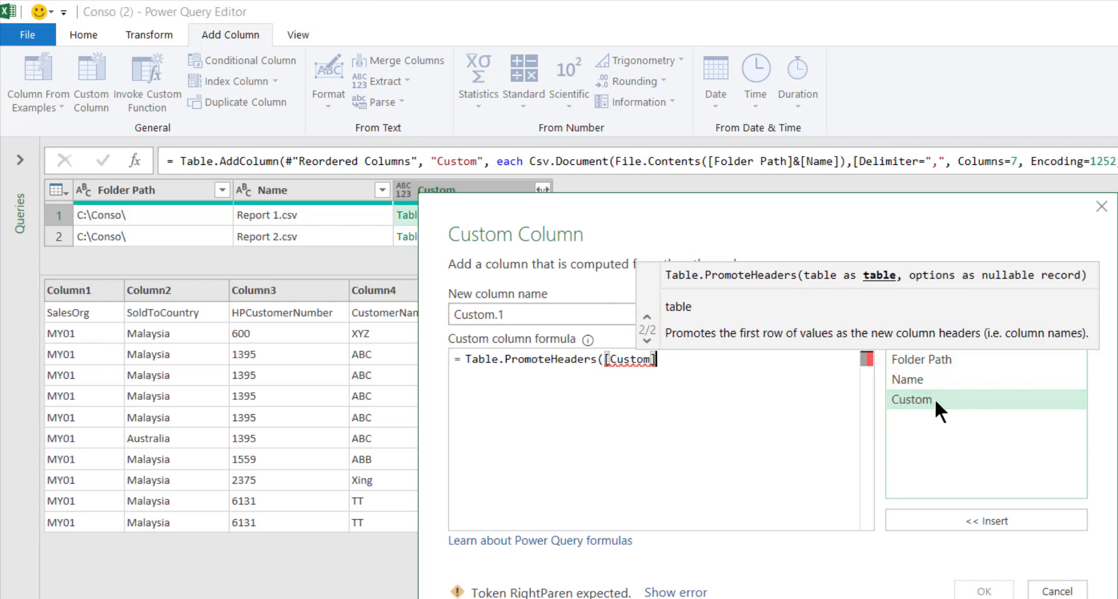
{"action": "type", "text": ")"}
{"action": "key", "text": "Return"}
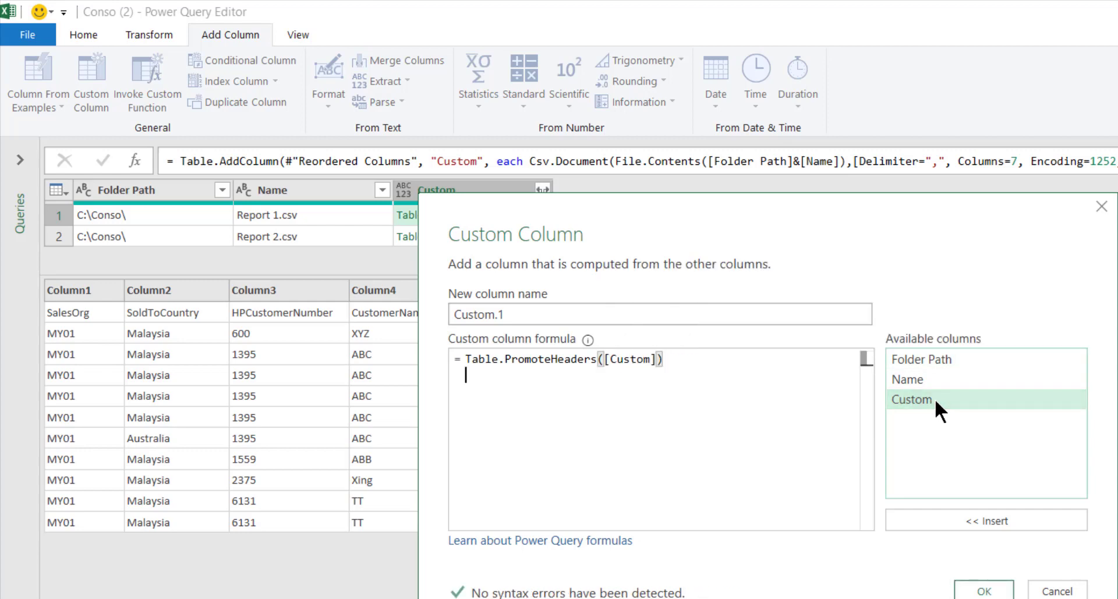
{"action": "left_click", "coordinate": [984, 591]}
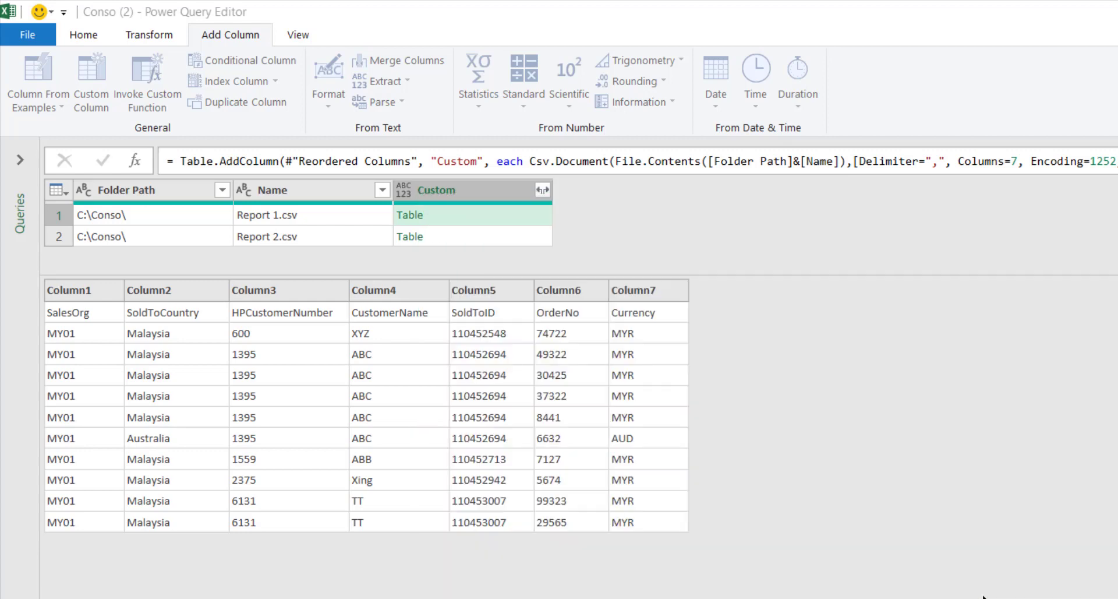
- Remove all columns except Custom.1
{"action": "left_click", "coordinate": [630, 214]}
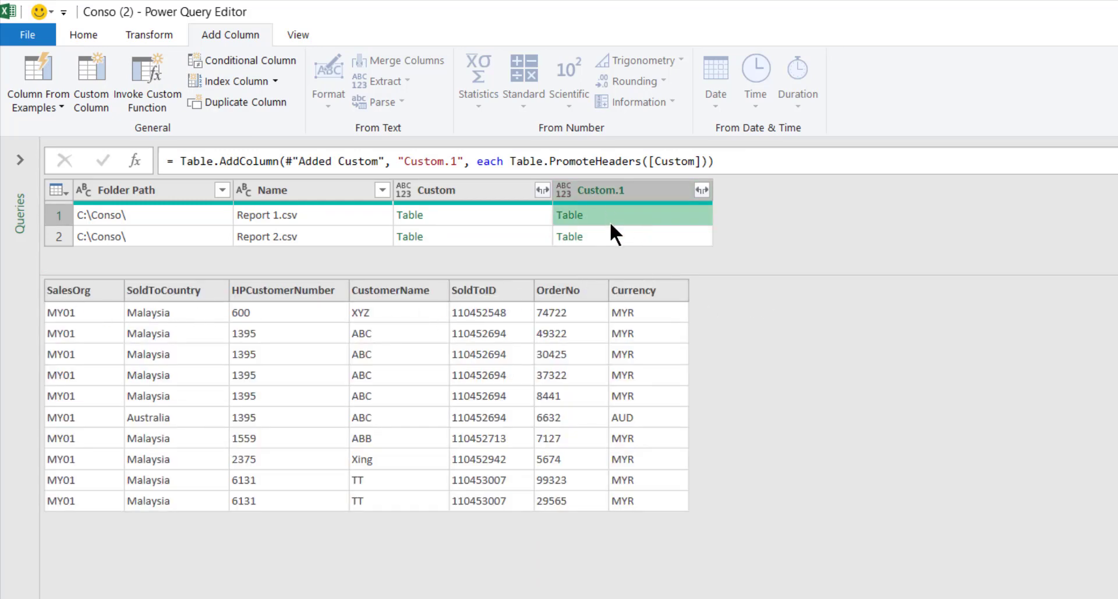
{"action": "right_click", "coordinate": [631, 188]}
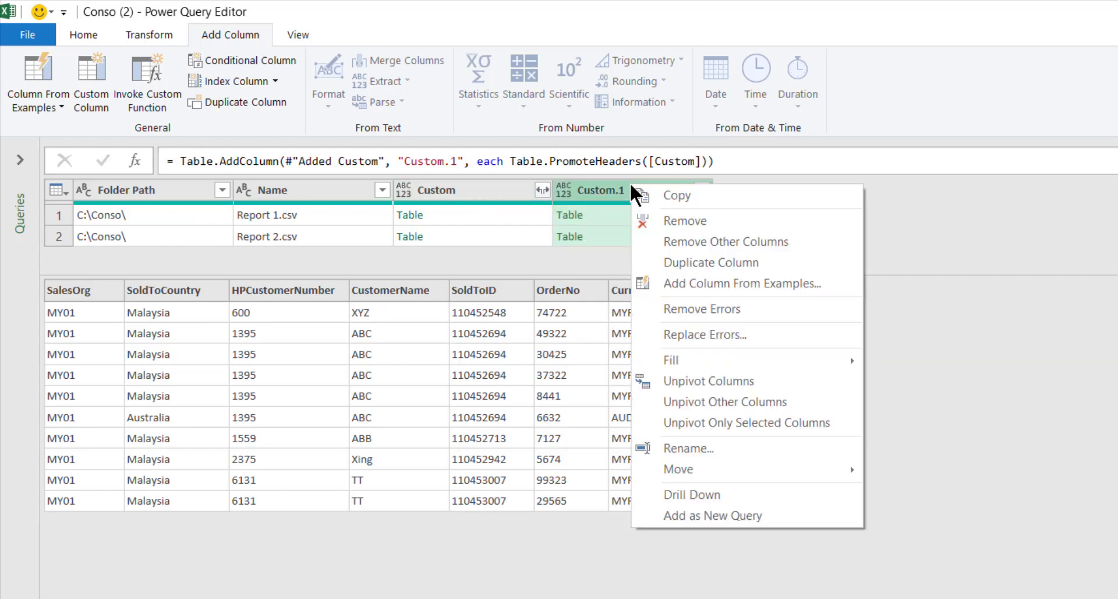
{"action": "left_click", "coordinate": [687, 241]}
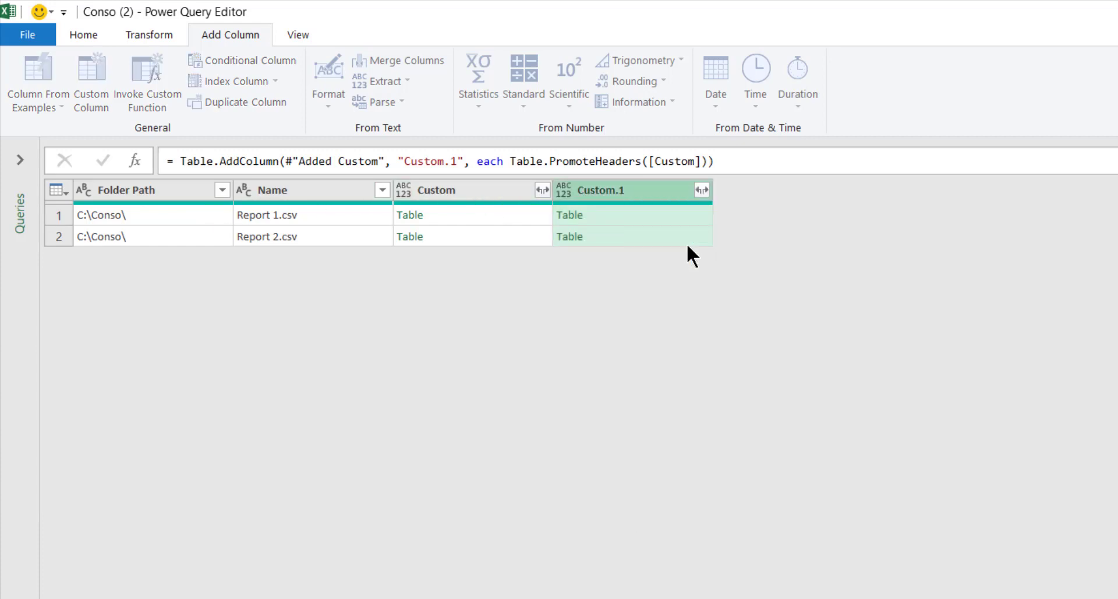
- Expand Custom.1 into all its columns without the Custom.1 name prefix
{"action": "left_click", "coordinate": [198, 214]}
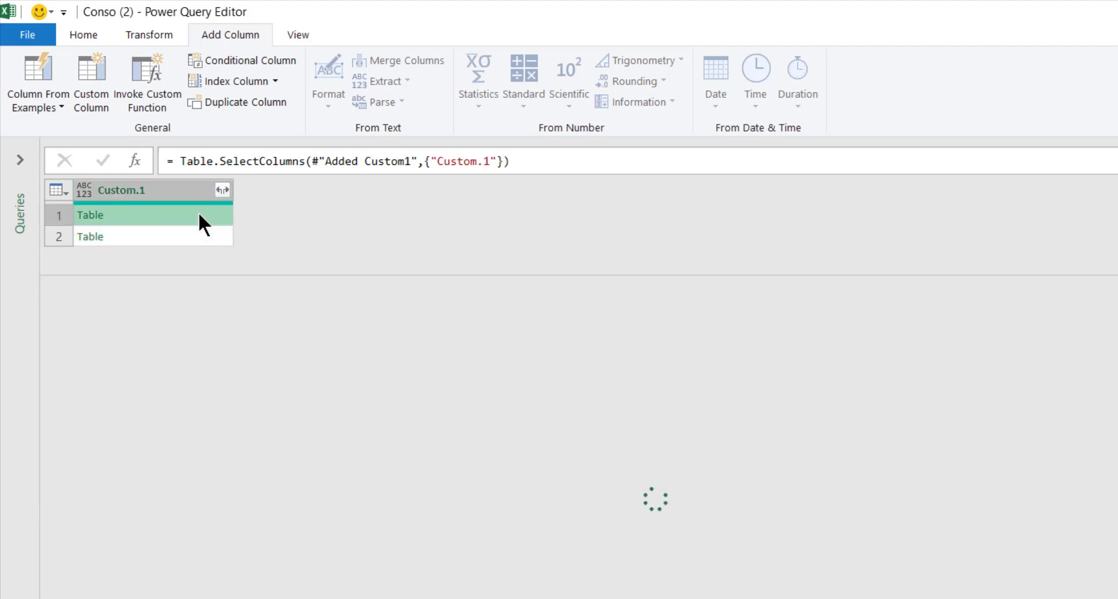
{"action": "left_click", "coordinate": [221, 190]}
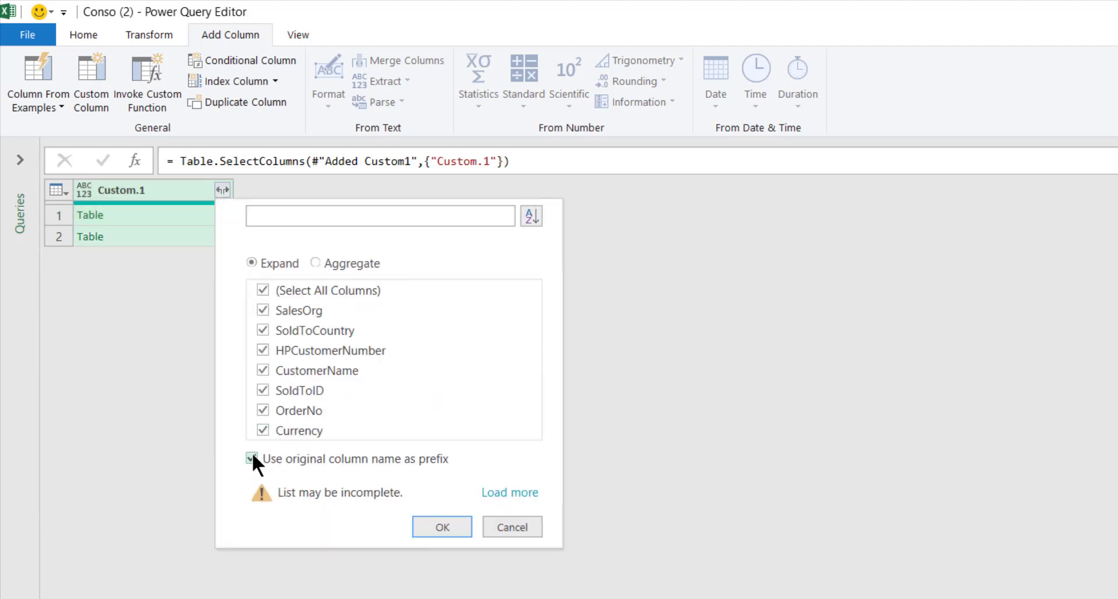
{"action": "left_click", "coordinate": [252, 458]}
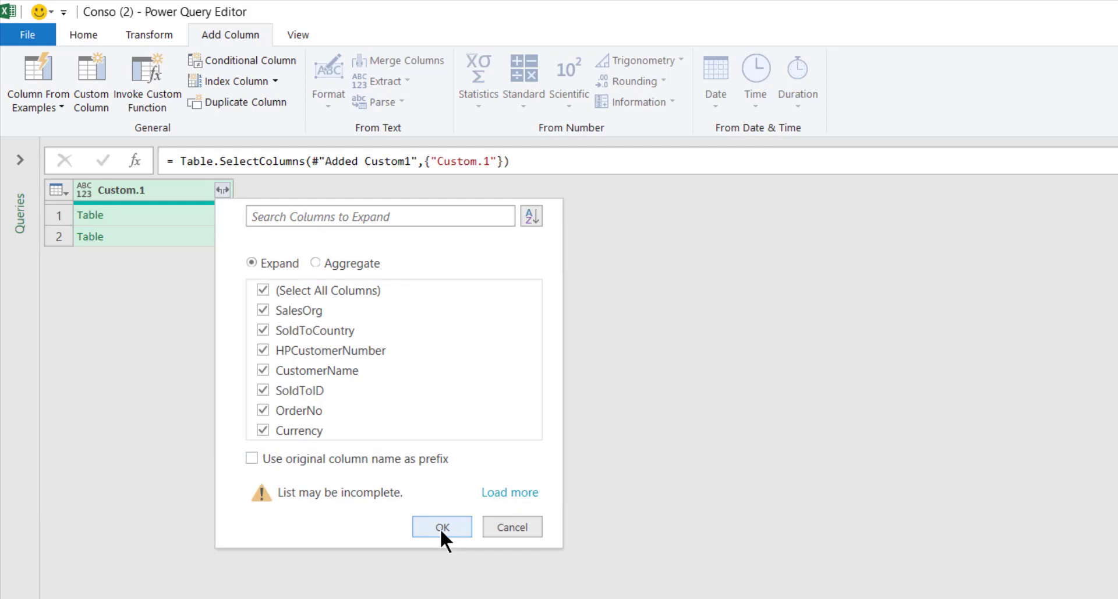
{"action": "left_click", "coordinate": [441, 527]}
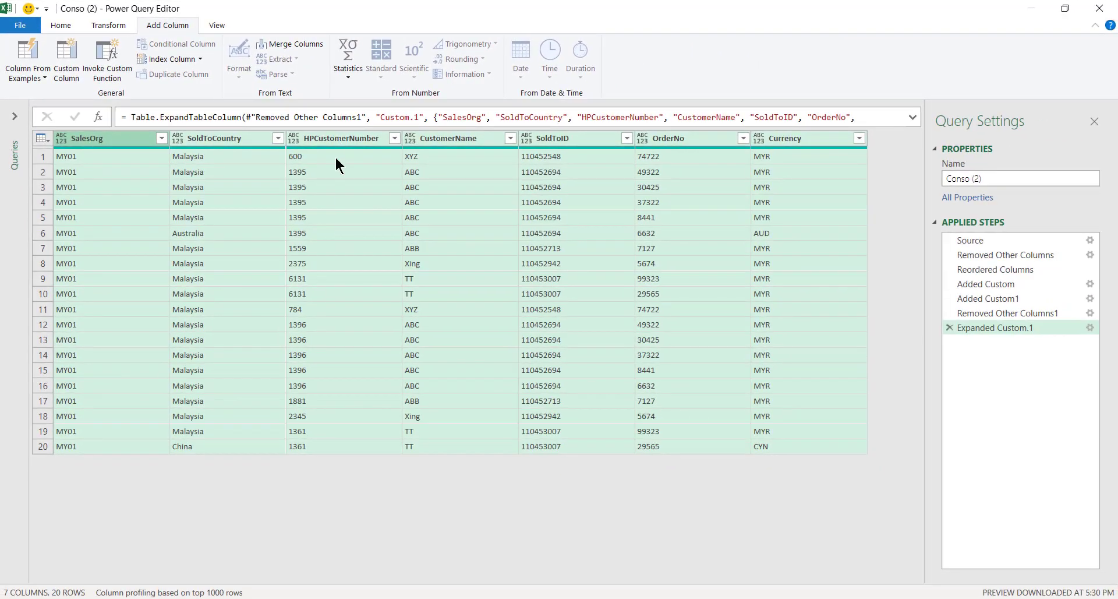
- Group by HPCustomerNumber using the All Rows operation, naming the new column Detail
{"action": "left_click", "coordinate": [334, 140]}
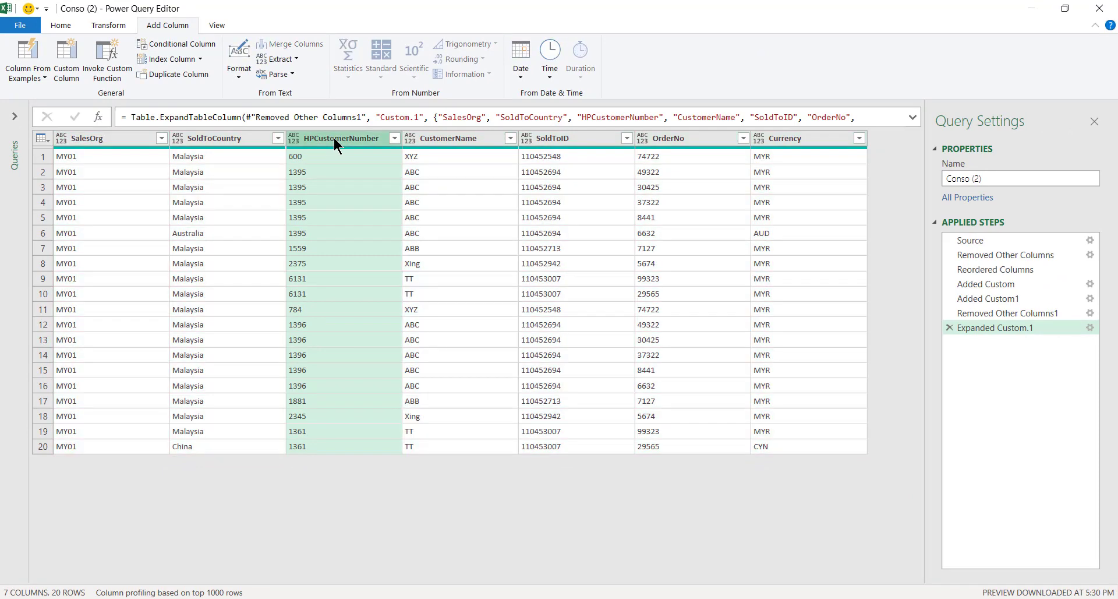
{"action": "left_click", "coordinate": [60, 26]}
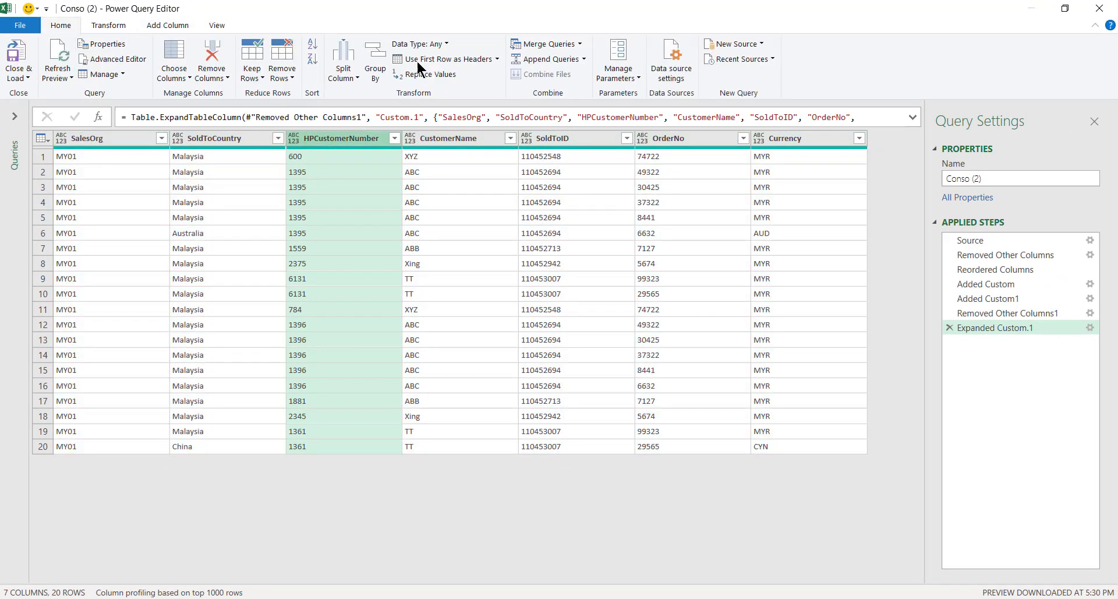
{"action": "left_click", "coordinate": [374, 79]}
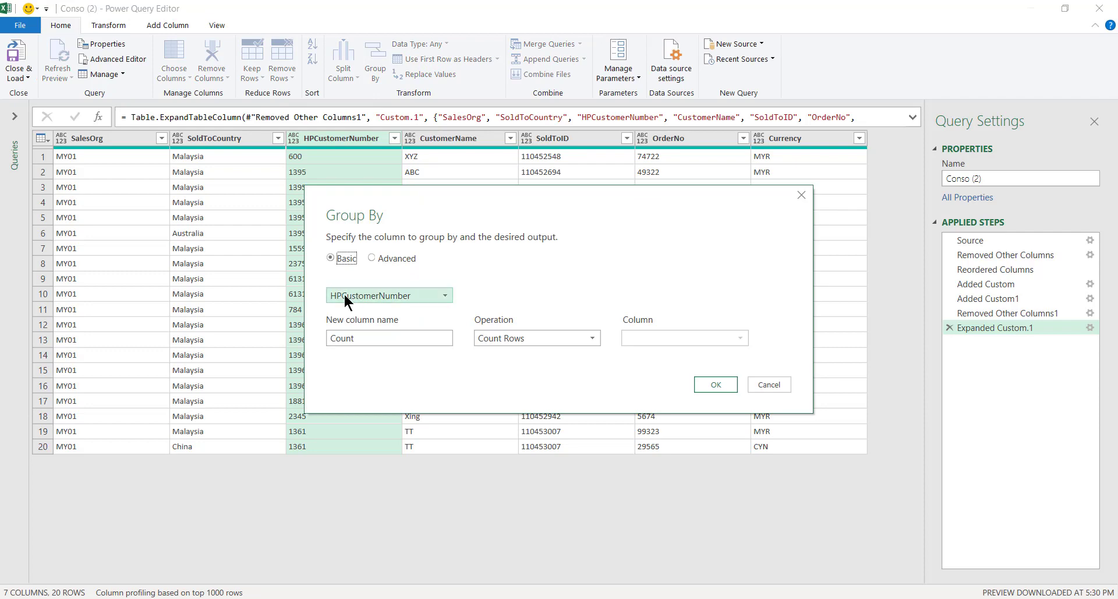
{"action": "left_click", "coordinate": [560, 339]}
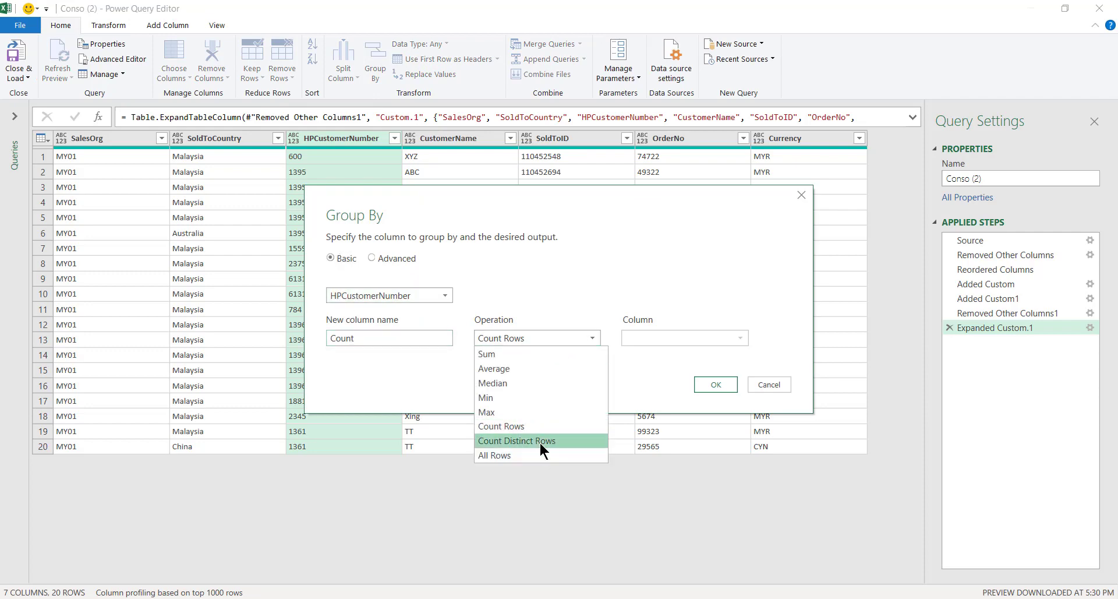
{"action": "left_click", "coordinate": [526, 455]}
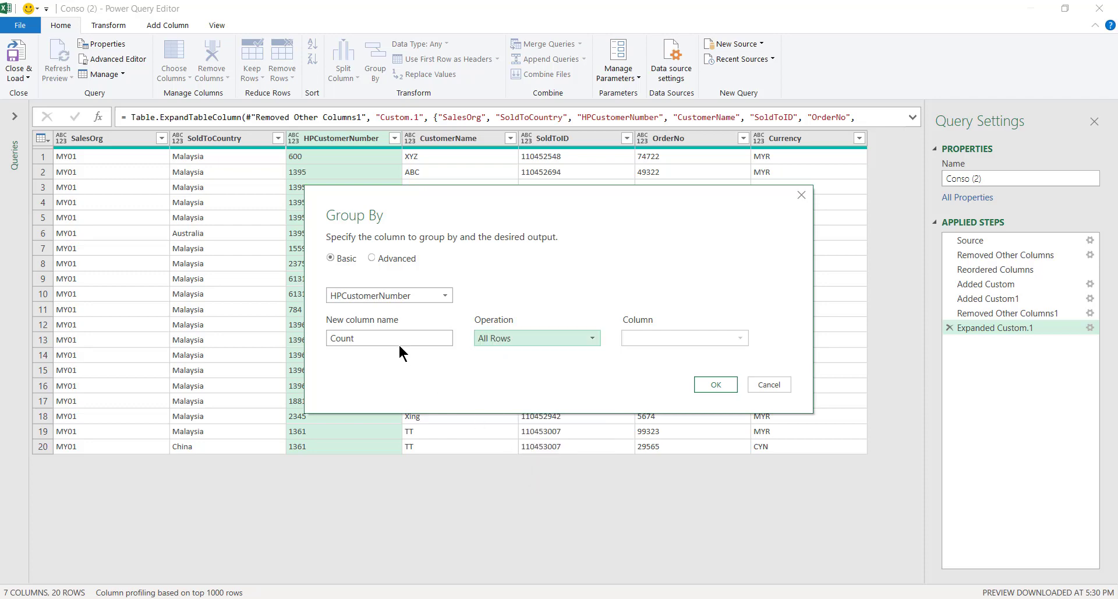
{"action": "key", "text": "shift+Tab"}
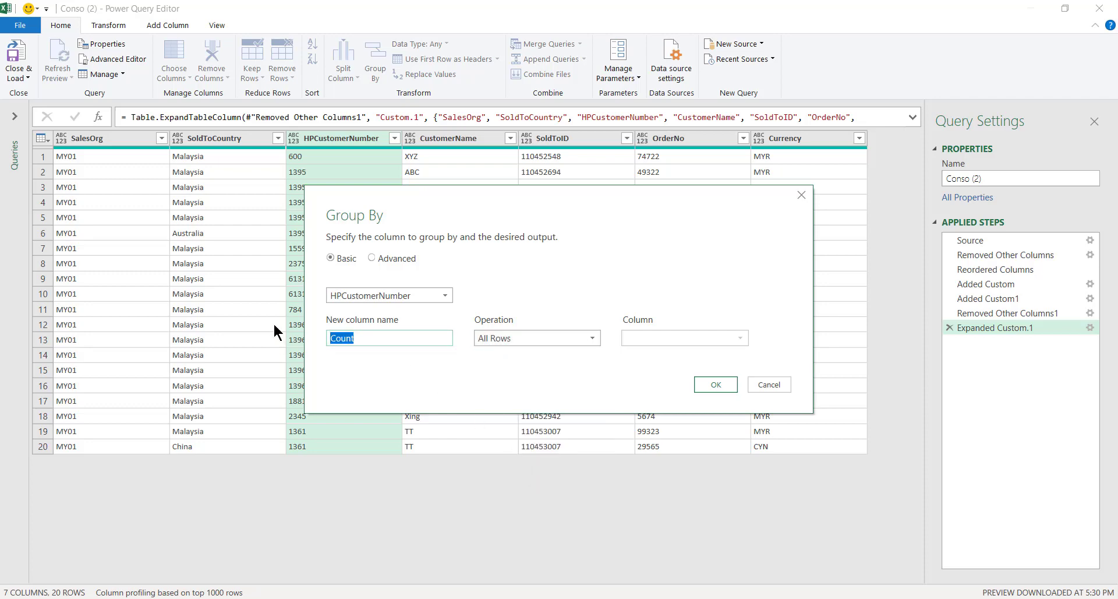
{"action": "type", "text": "Detail"}
{"action": "key", "text": "Return"}
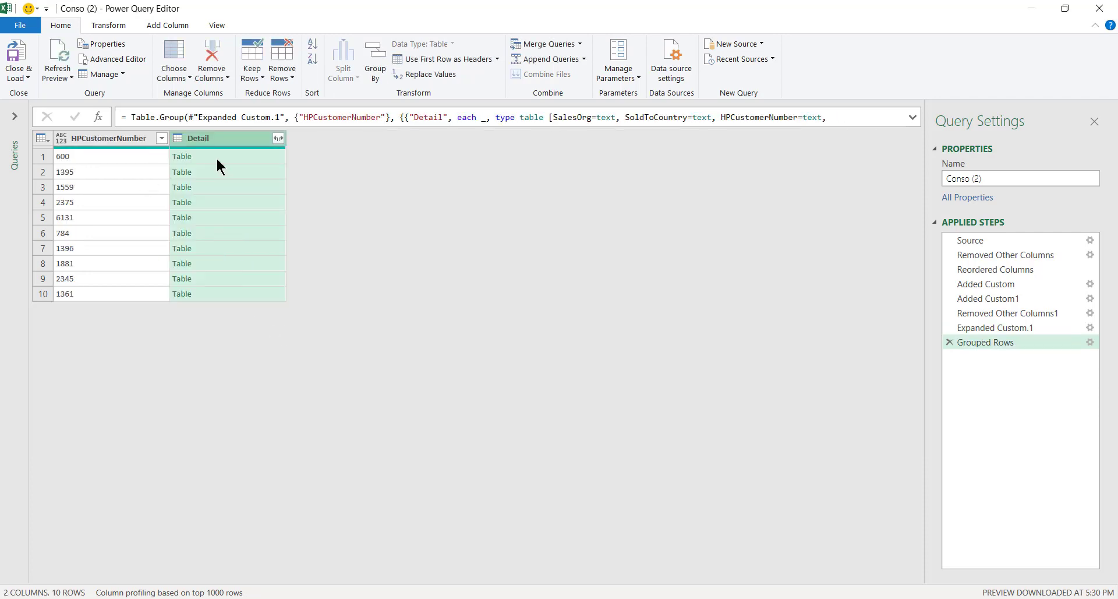
- Preview the Detail tables for customers 600 and 1395, enlarging the grouped table view
{"action": "left_click", "coordinate": [218, 160]}
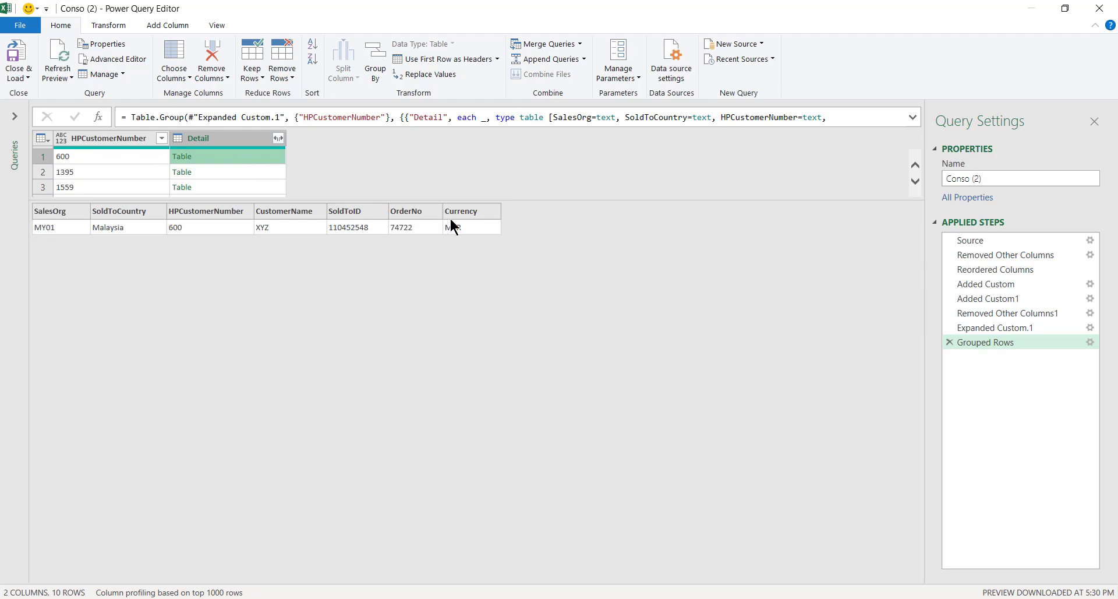
{"action": "left_click", "coordinate": [201, 173]}
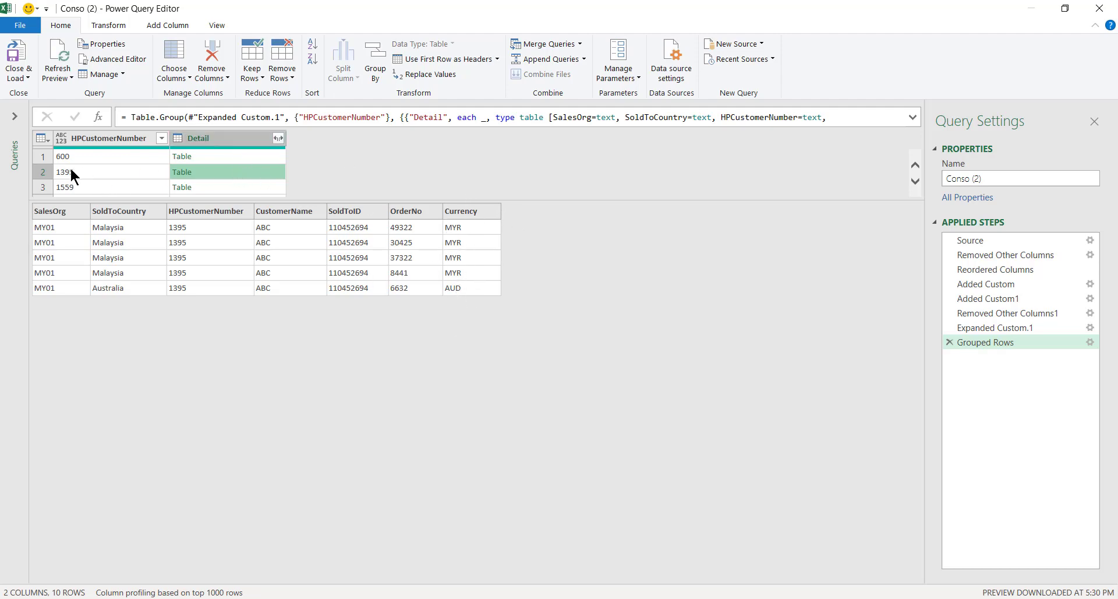
{"action": "left_click_drag", "start_coordinate": [141, 198], "coordinate": [158, 272]}
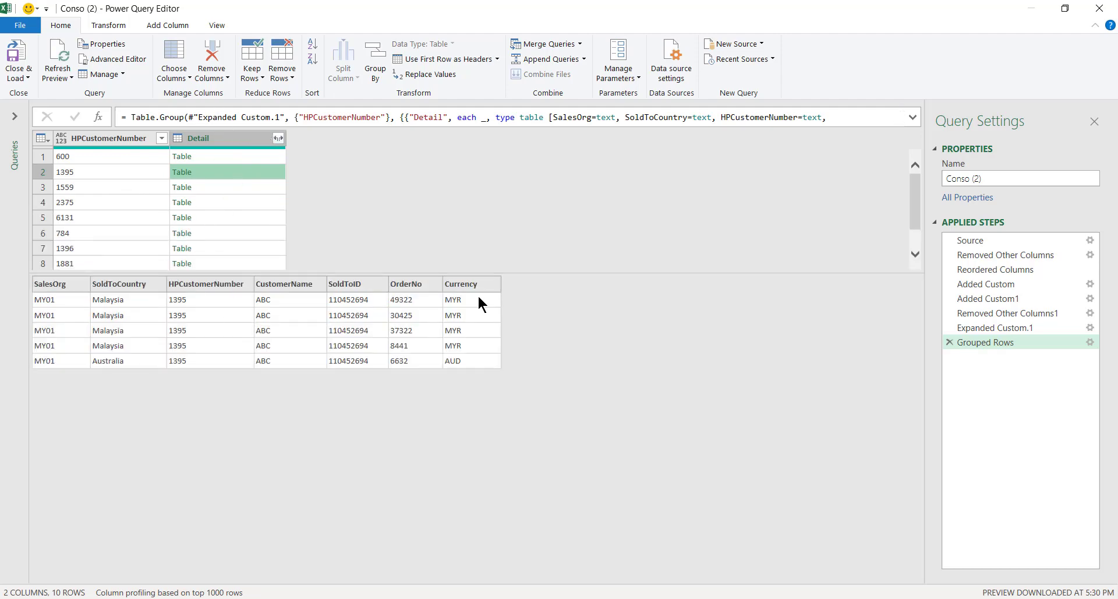
{"action": "left_click", "coordinate": [156, 23]}
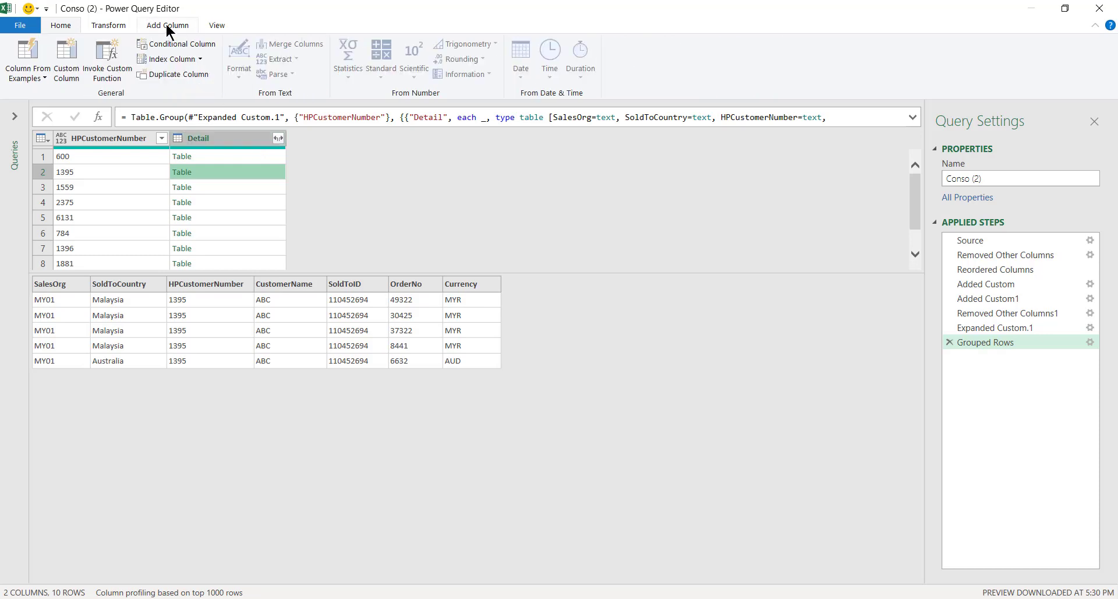
- Add a Custom column with formula Table.Column([Detail],"Currency") listing each customer's currencies
{"action": "left_click", "coordinate": [66, 52]}
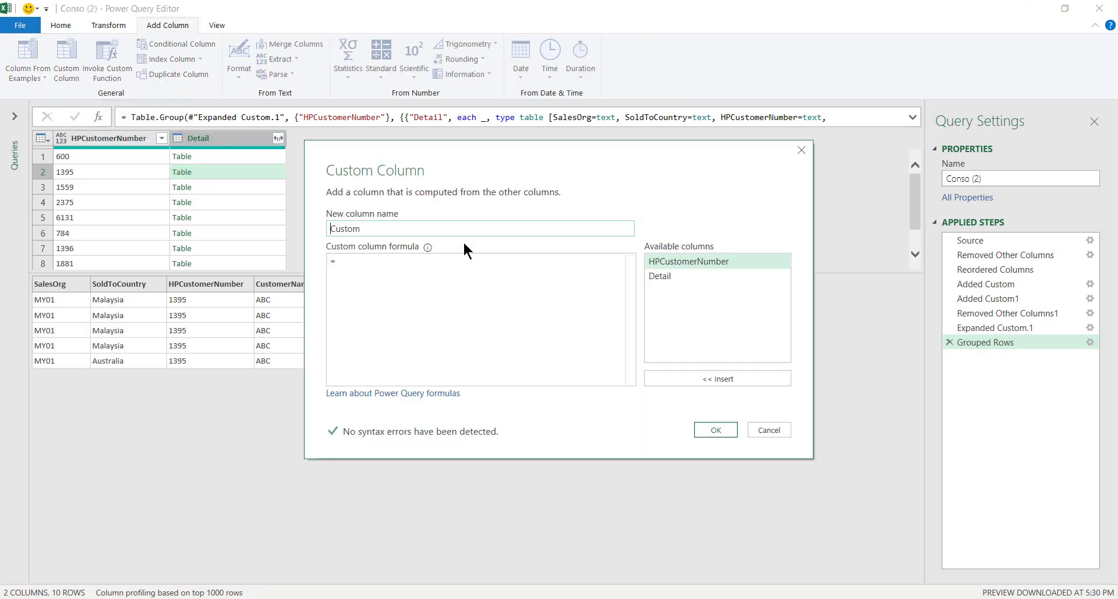
{"action": "left_click", "coordinate": [444, 267]}
{"action": "type", "text": "Col"}
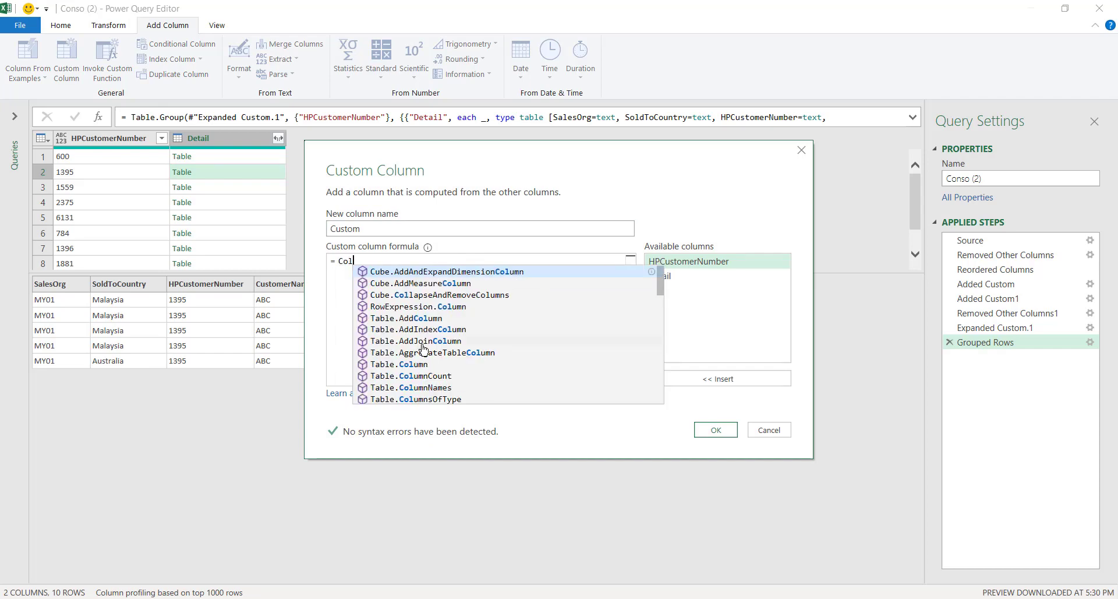
{"action": "left_click", "coordinate": [414, 365]}
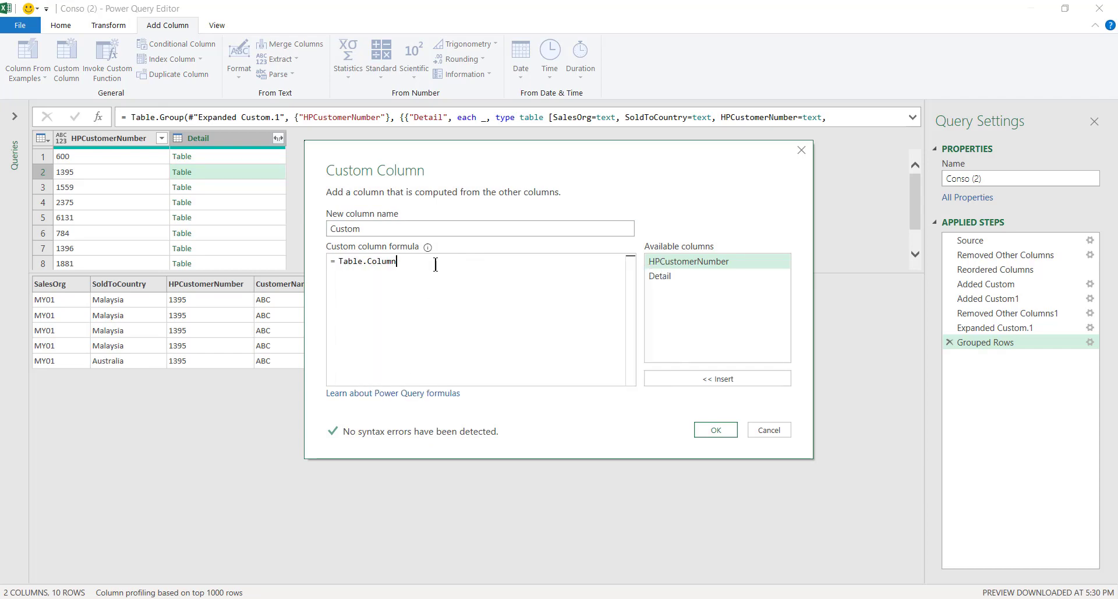
{"action": "type", "text": "("}
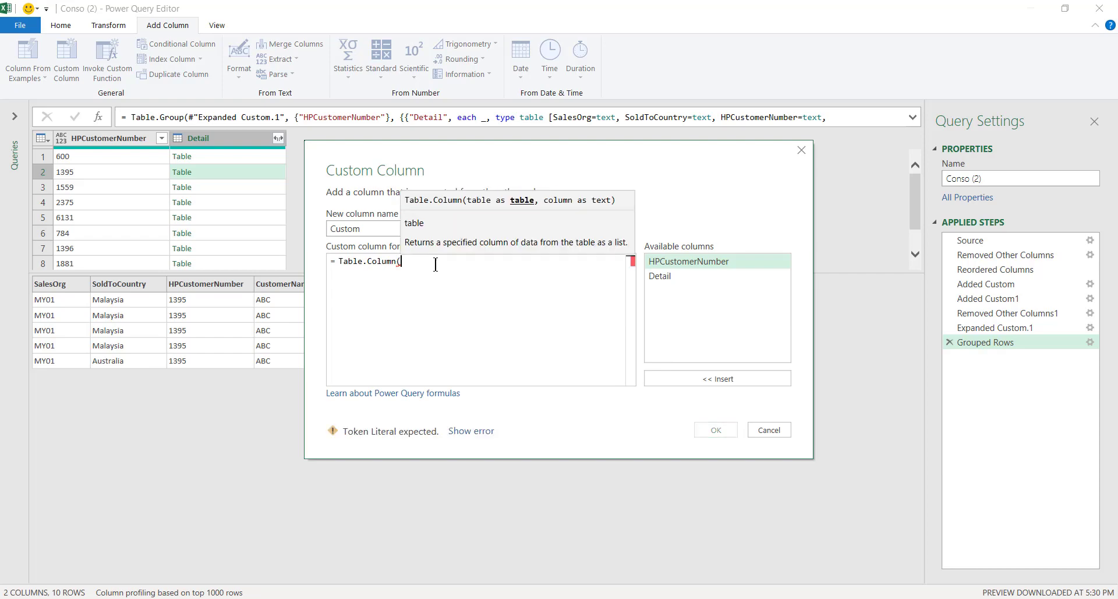
{"action": "double_click", "coordinate": [695, 274]}
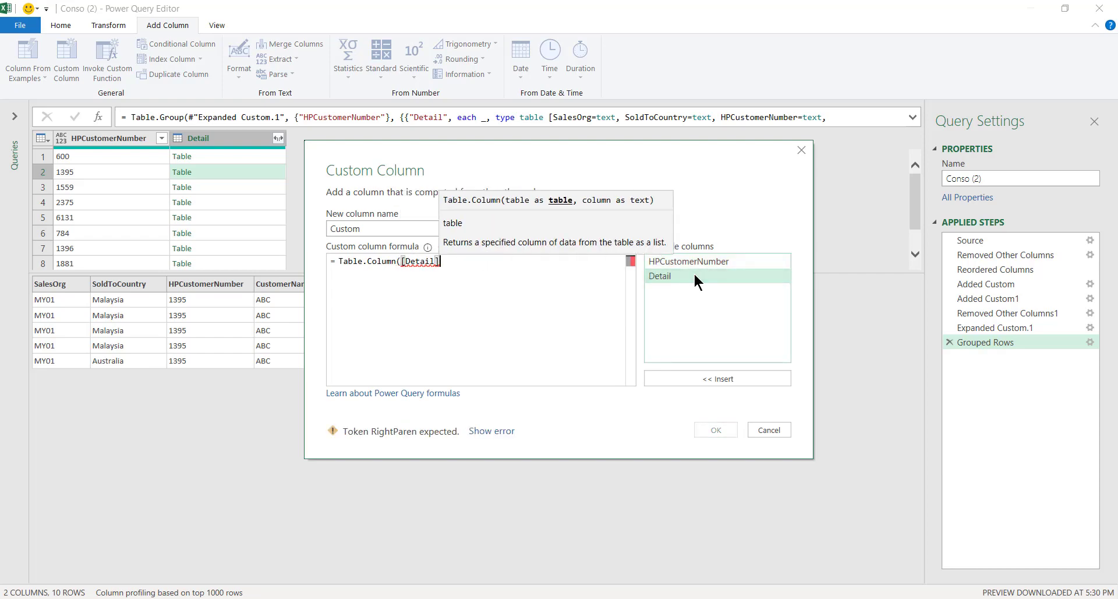
{"action": "type", "text": ","}
{"action": "left_click_drag", "start_coordinate": [633, 148], "coordinate": [650, 120]}
{"action": "left_click_drag", "start_coordinate": [804, 148], "coordinate": [805, 147]}
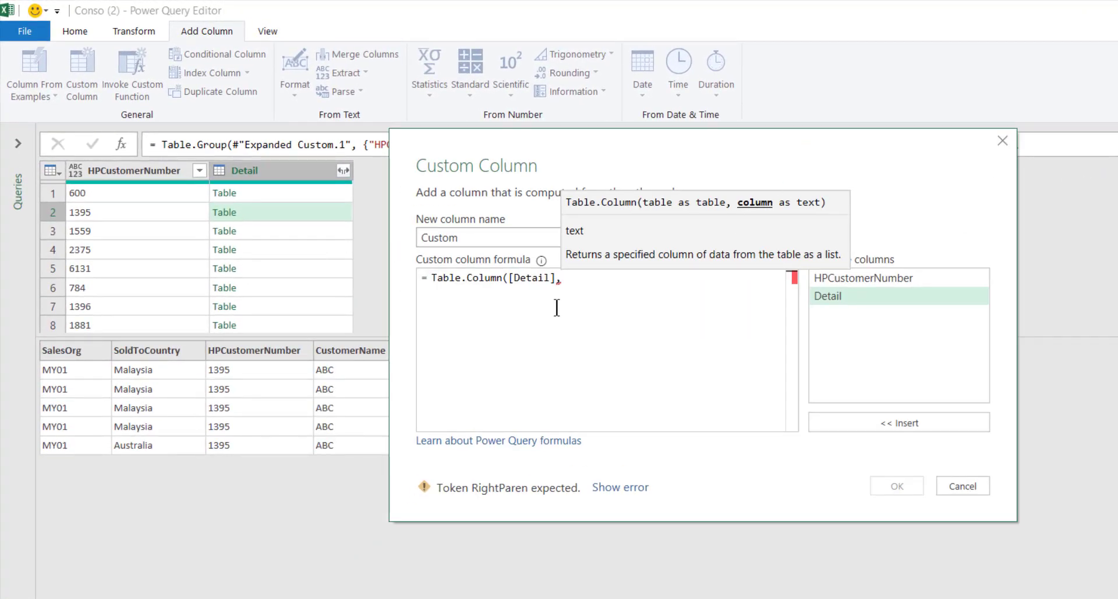
{"action": "type", "text": "\"Currency"}
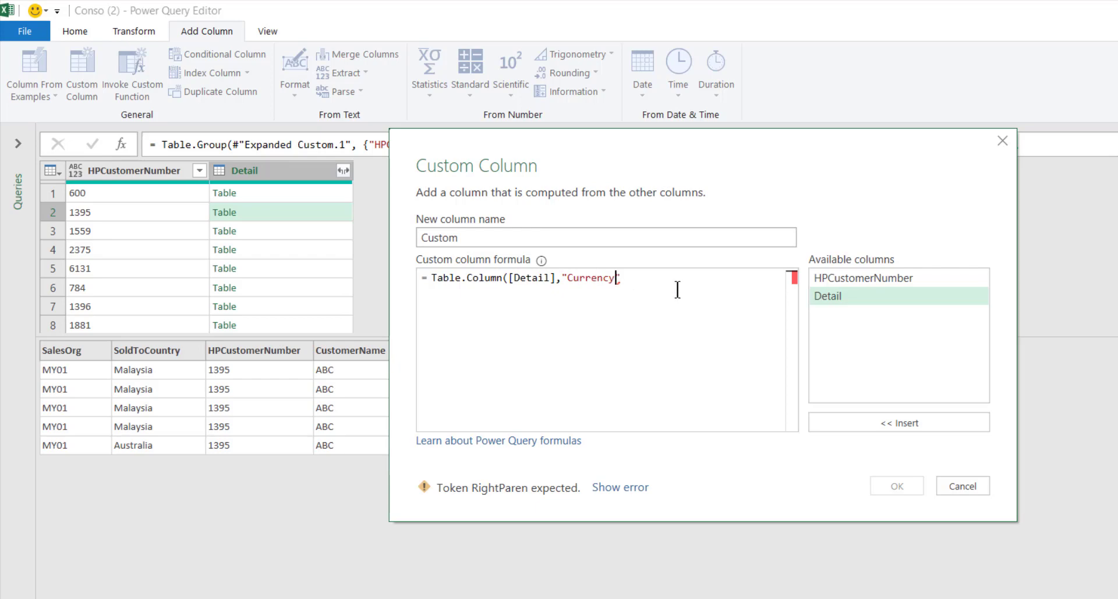
{"action": "type", "text": ")"}
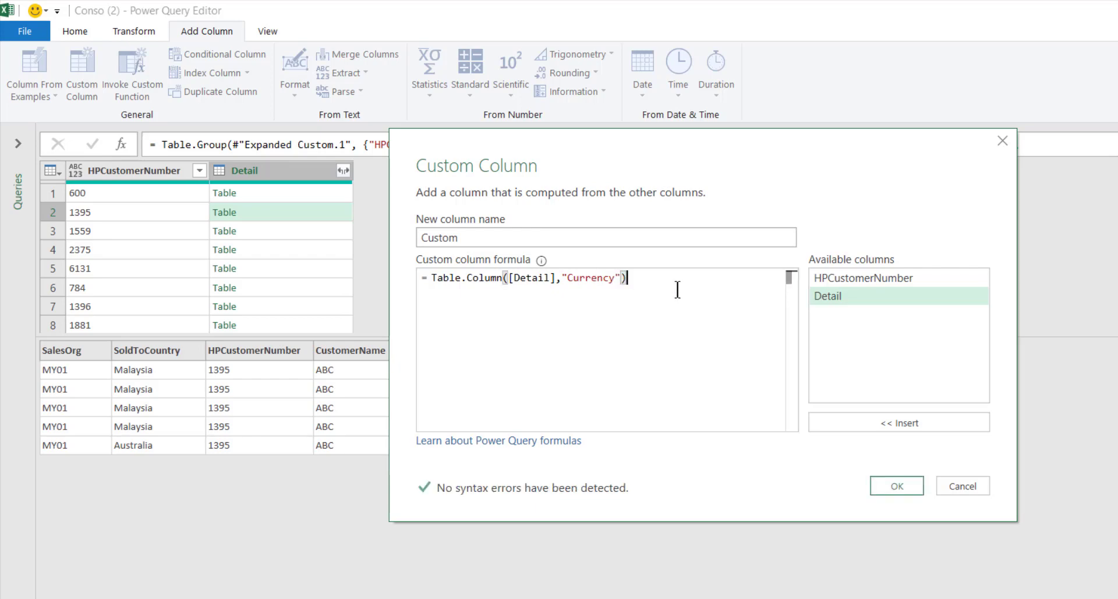
{"action": "left_click", "coordinate": [889, 483]}
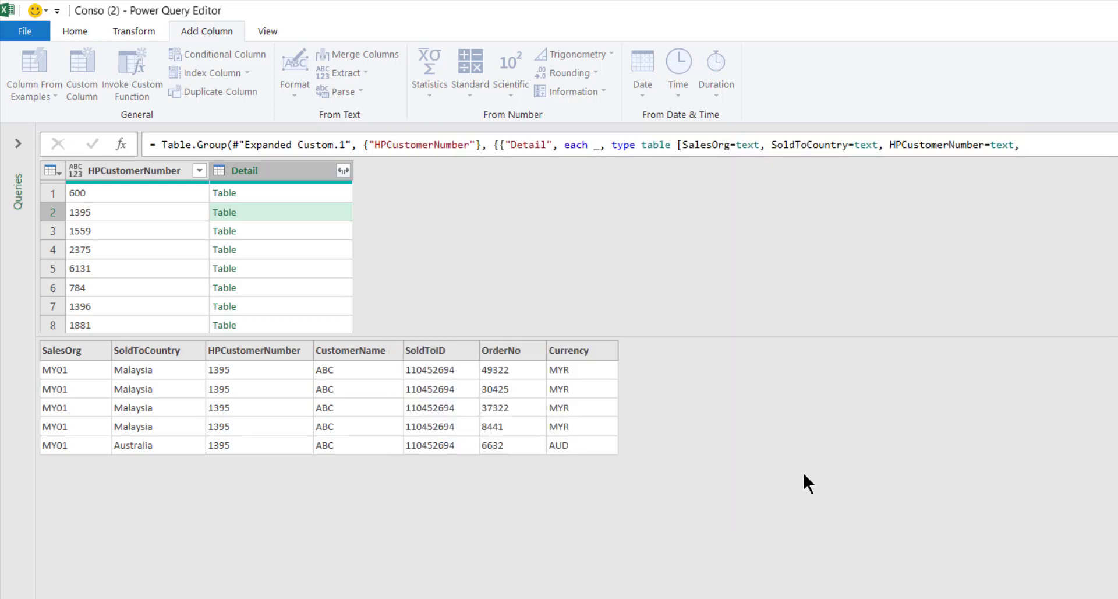
- Preview the currency lists of customers 600 and 1395 (four MYR plus AUD)
{"action": "left_click", "coordinate": [414, 192]}
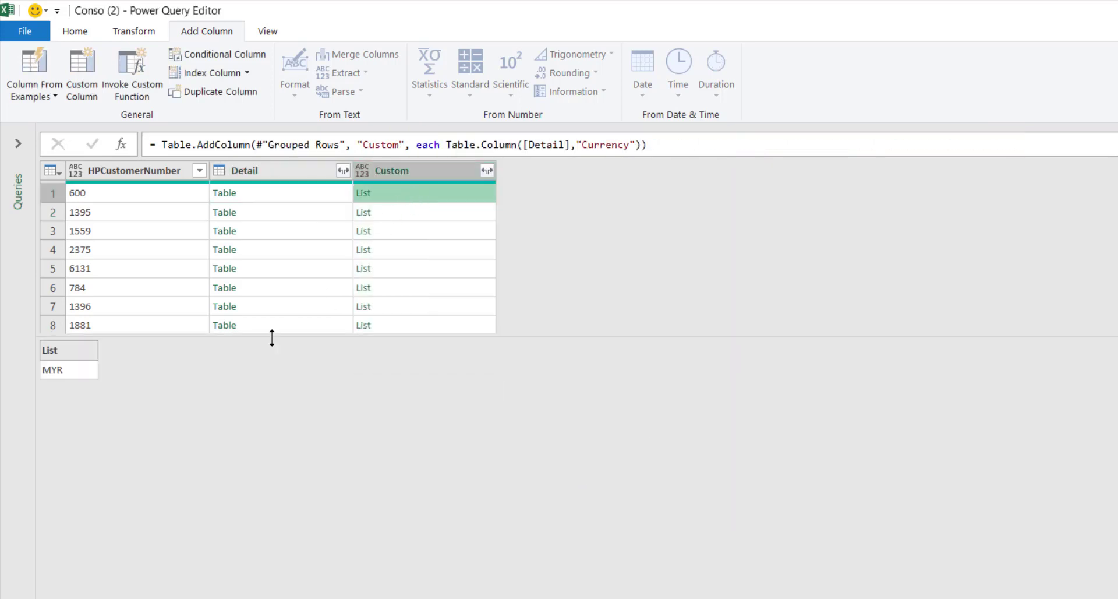
{"action": "left_click", "coordinate": [389, 212]}
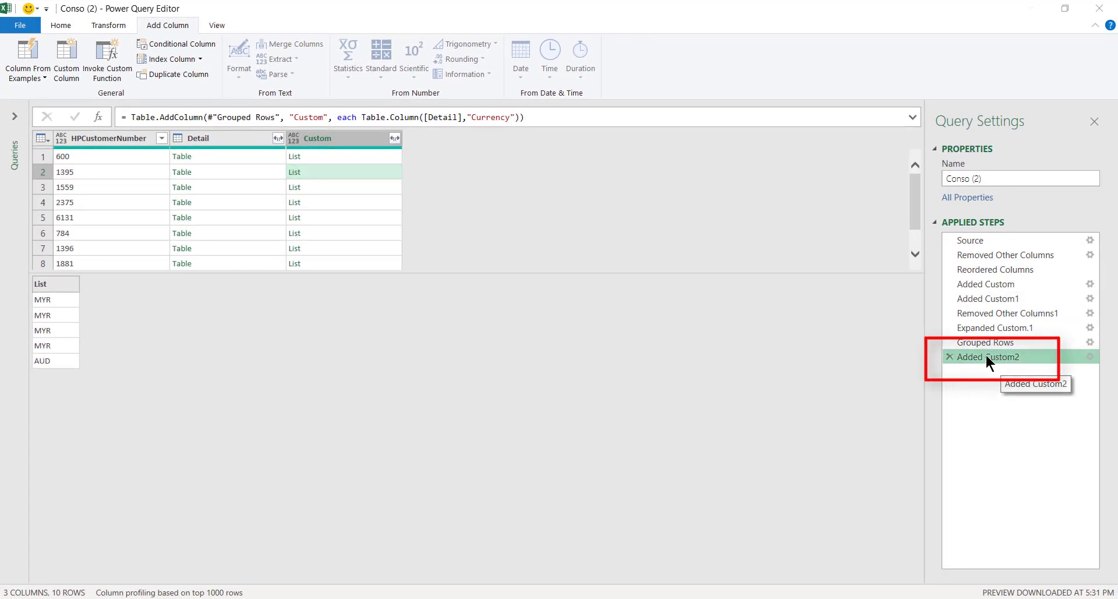
- Wrap the Added Custom2 formula in List.Distinct so each list keeps unique currencies
{"action": "double_click", "coordinate": [988, 357]}
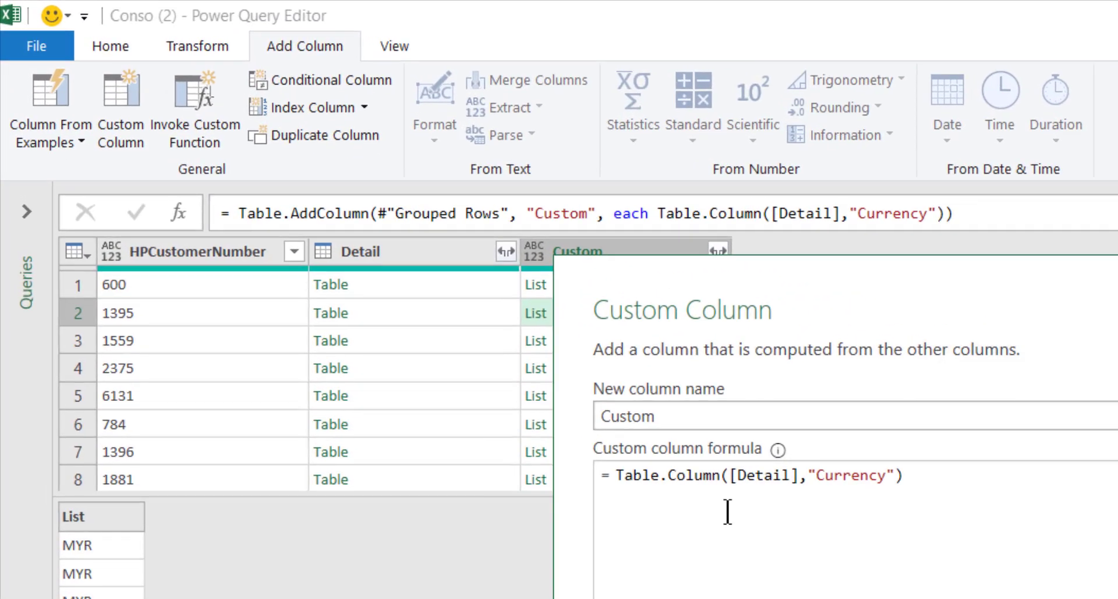
{"action": "type", "text": "Dist"}
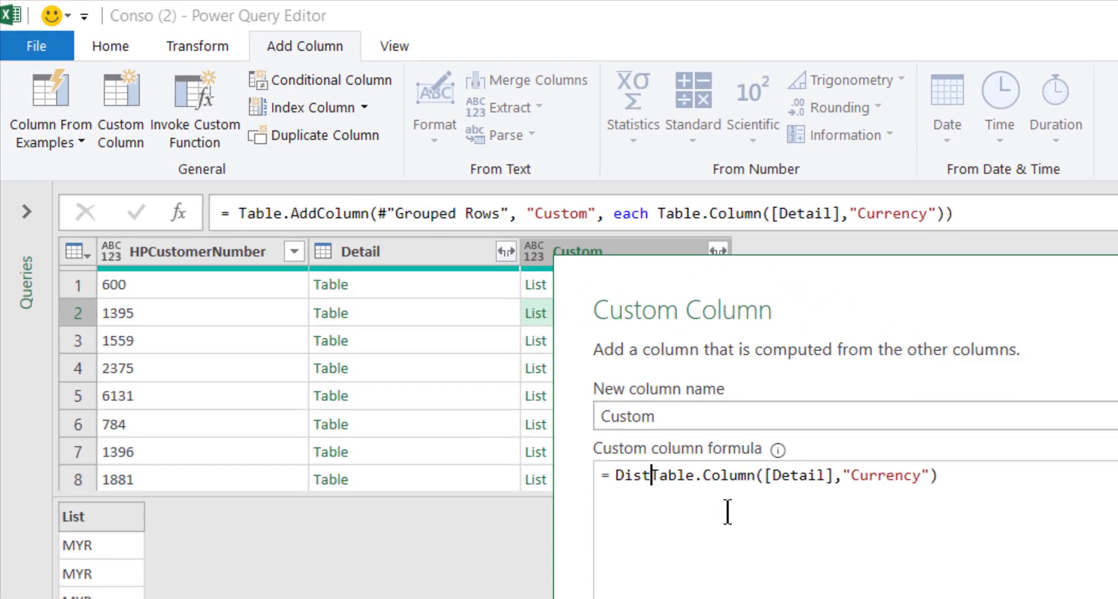
{"action": "key", "text": "BackSpace"}
{"action": "key", "text": "BackSpace"}
{"action": "key", "text": "BackSpace"}
{"action": "key", "text": "BackSpace"}
{"action": "type", "text": "List.Dis"}
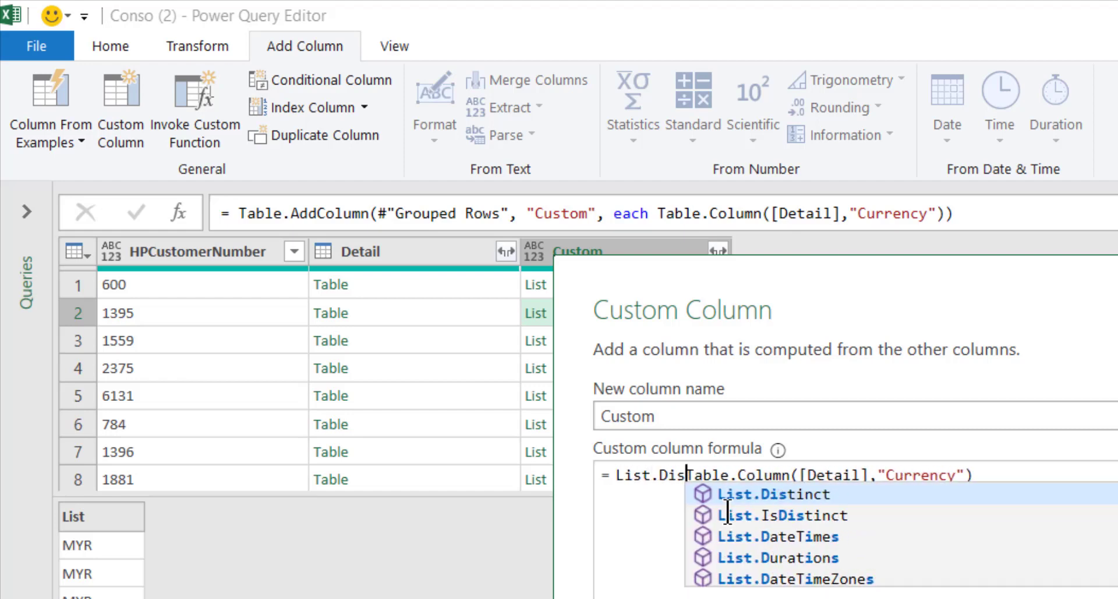
{"action": "type", "text": "tinct("}
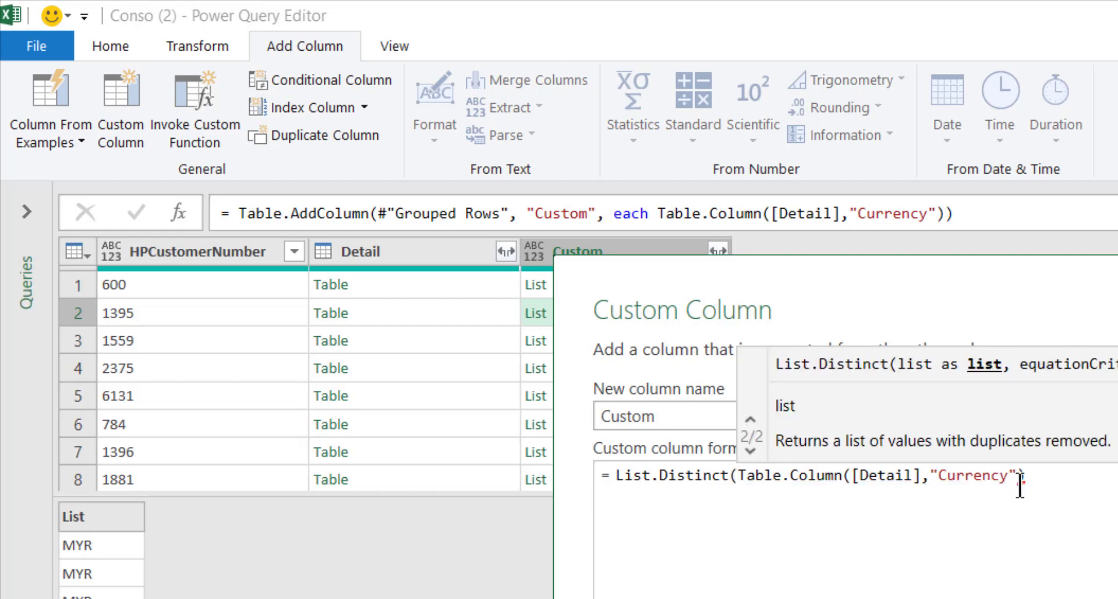
{"action": "left_click", "coordinate": [1051, 482]}
{"action": "type", "text": ")"}
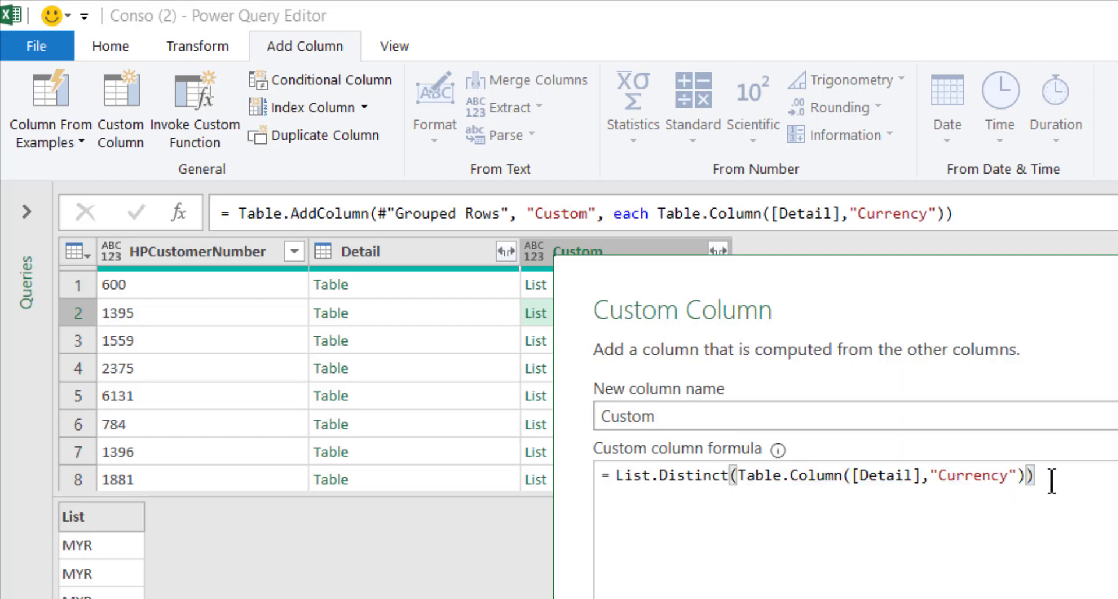
{"action": "key", "text": "Return"}
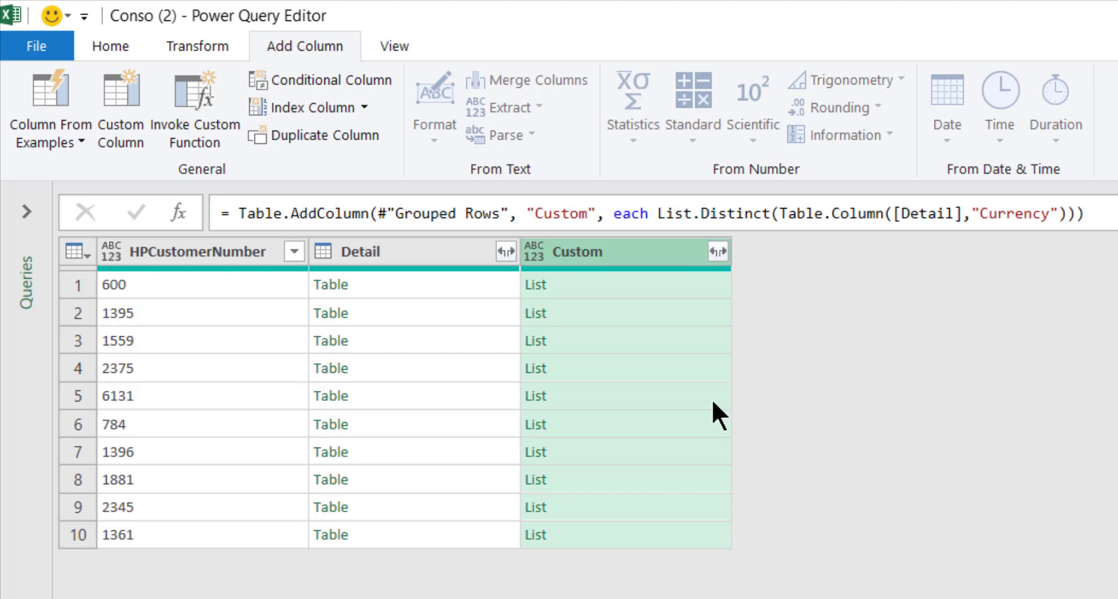
- Check the first two customers' distinct currencies: MYR, then MYR and AUD
{"action": "left_click", "coordinate": [634, 289]}
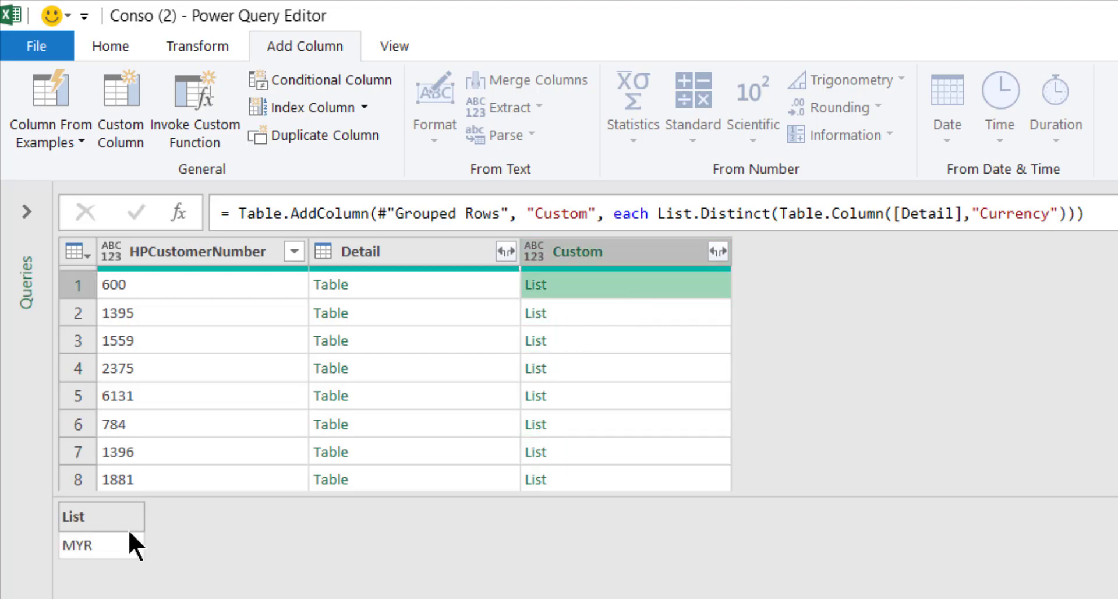
{"action": "left_click", "coordinate": [644, 319]}
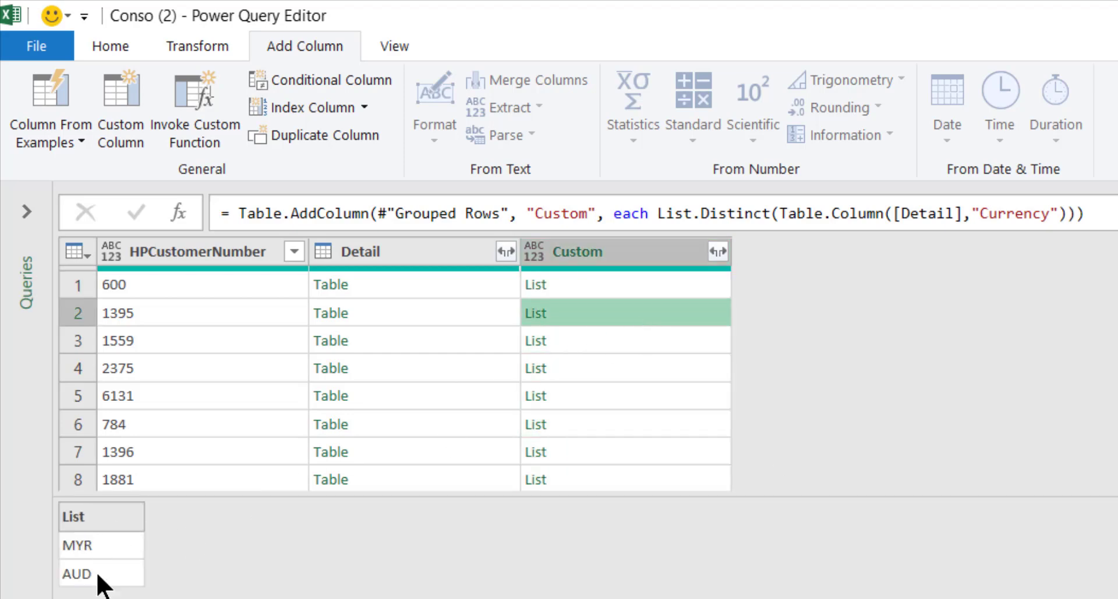
{"action": "left_click", "coordinate": [627, 285]}
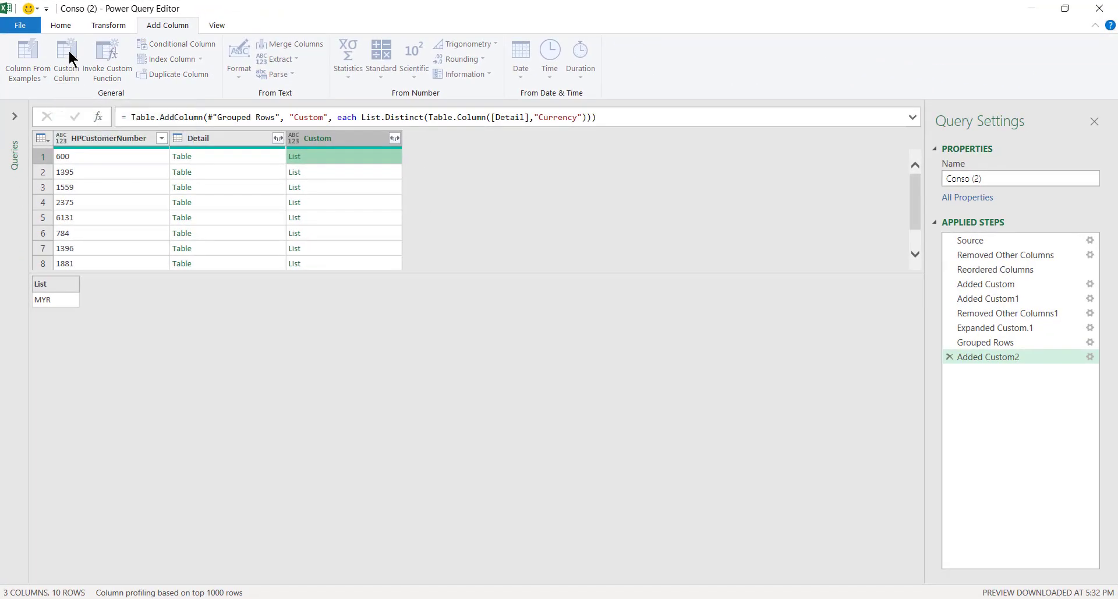
- Wrap the Added Custom2 formula in List.Count and rename the column to NumCurrency
{"action": "left_click", "coordinate": [68, 49]}
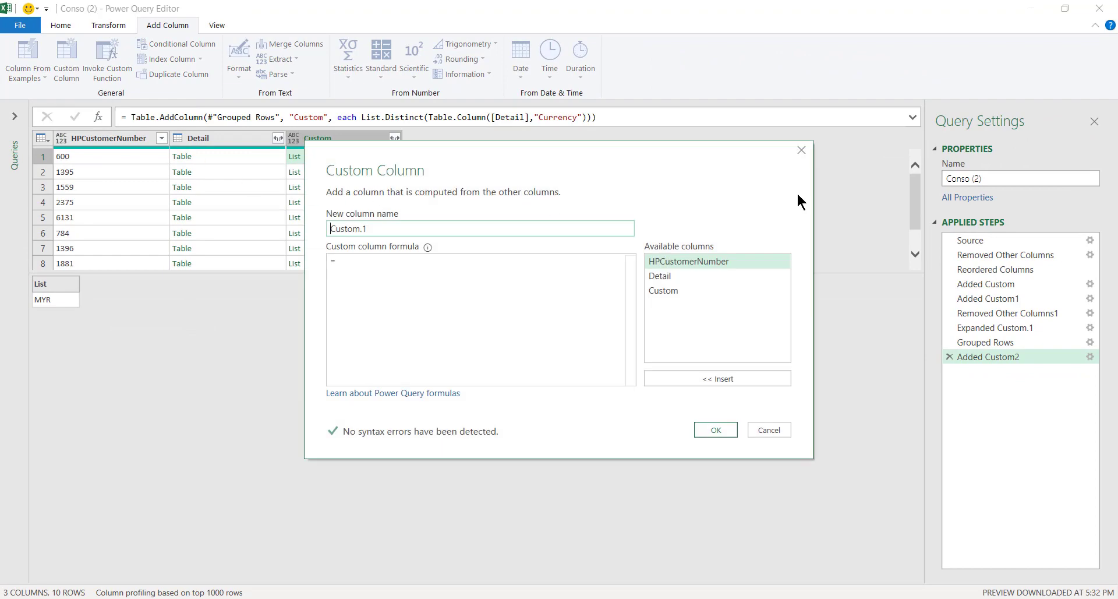
{"action": "left_click", "coordinate": [802, 152]}
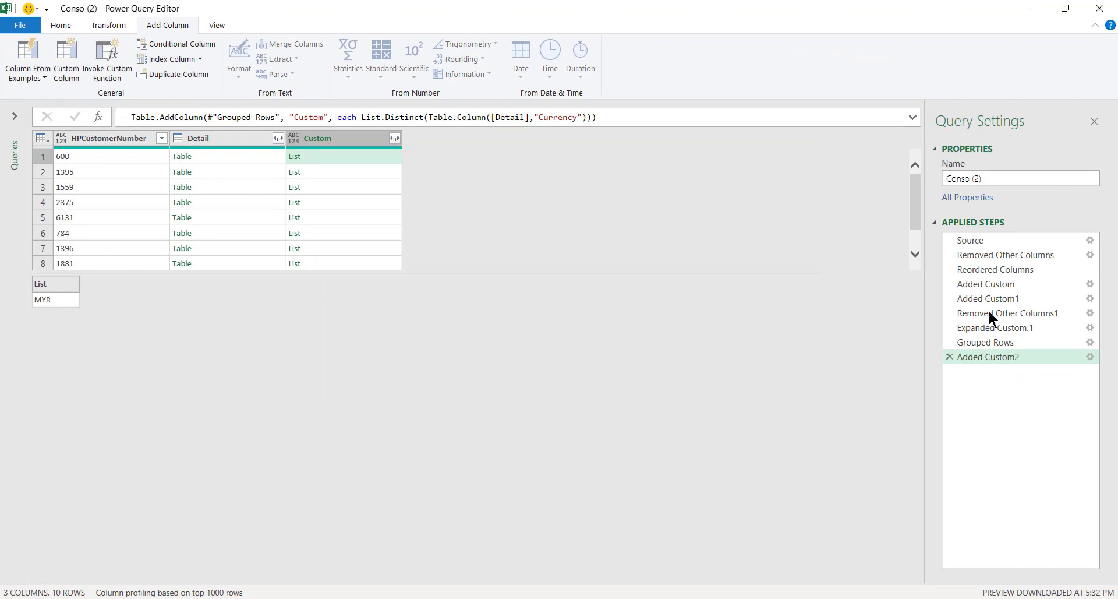
{"action": "left_click", "coordinate": [991, 356]}
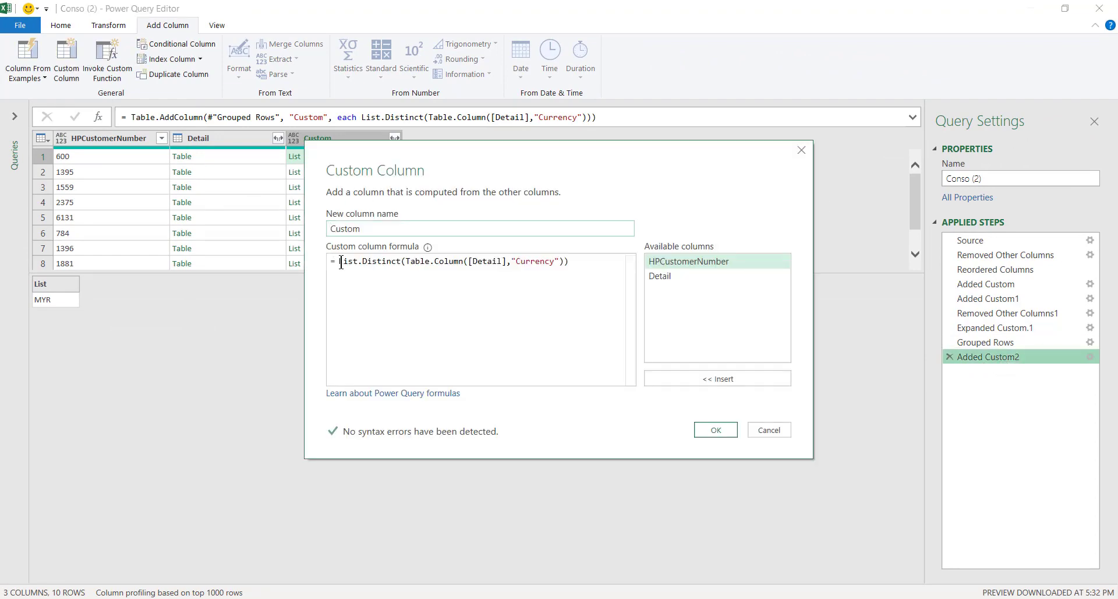
{"action": "mouse_move", "coordinate": [379, 259]}
{"action": "type", "text": "List.c"}
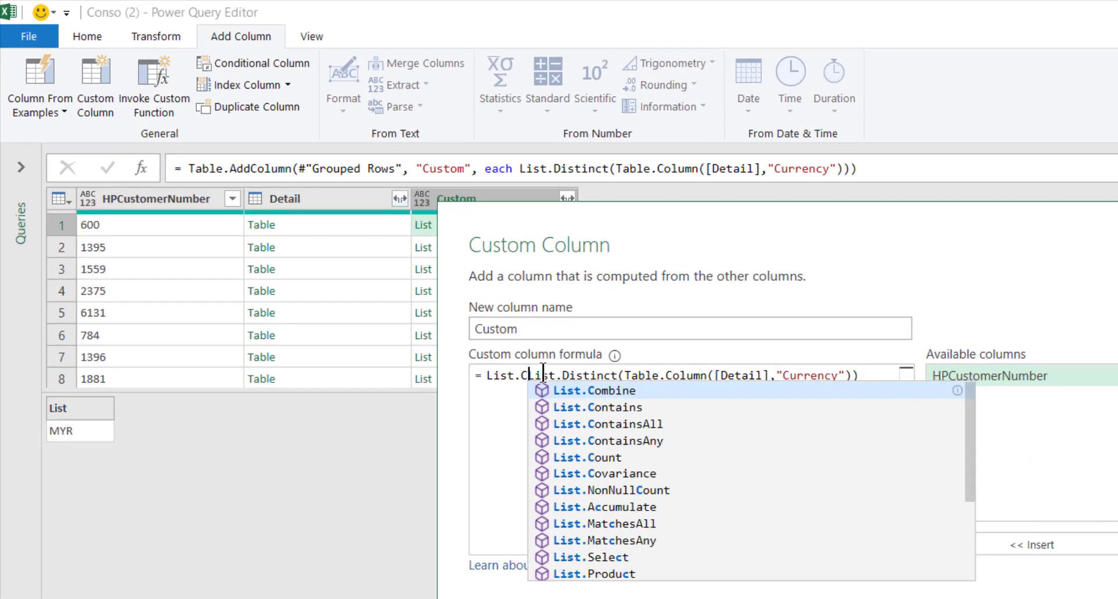
{"action": "type", "text": "ount("}
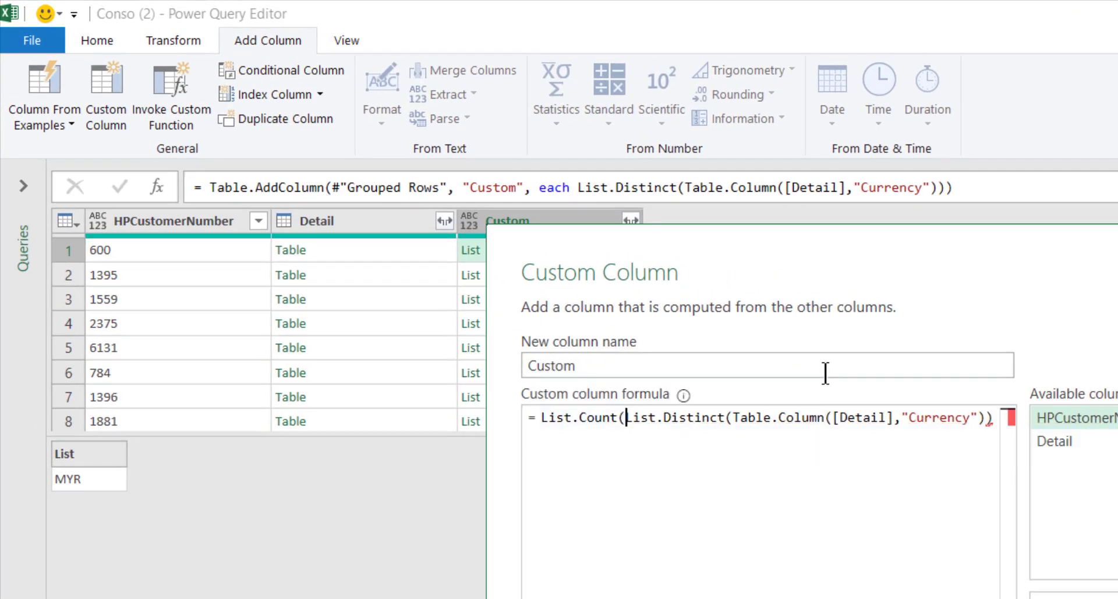
{"action": "left_click", "coordinate": [997, 417]}
{"action": "type", "text": ")"}
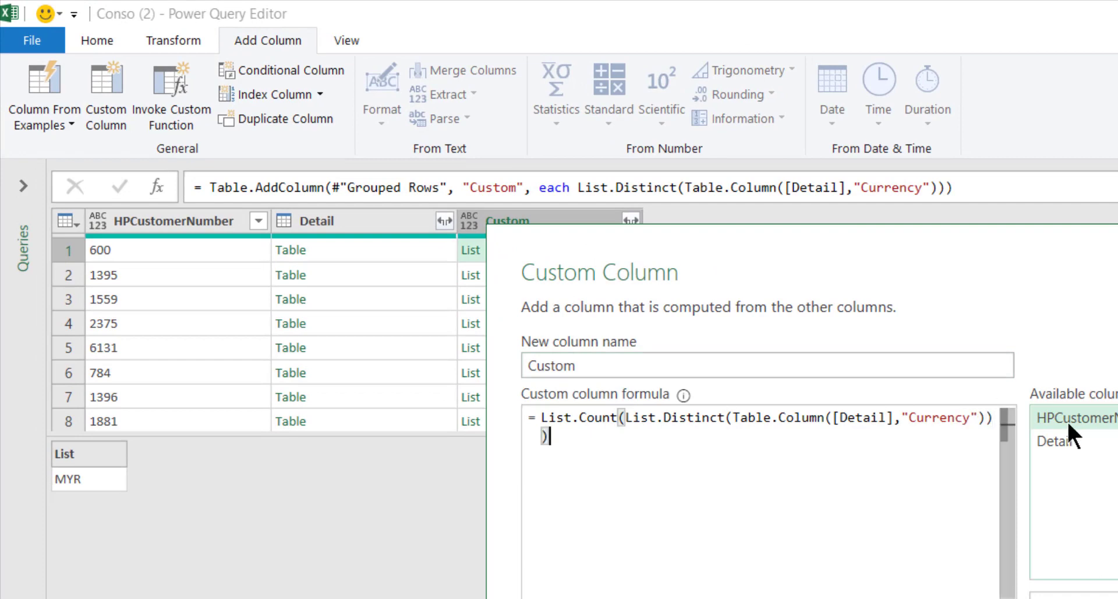
{"action": "double_click", "coordinate": [602, 373]}
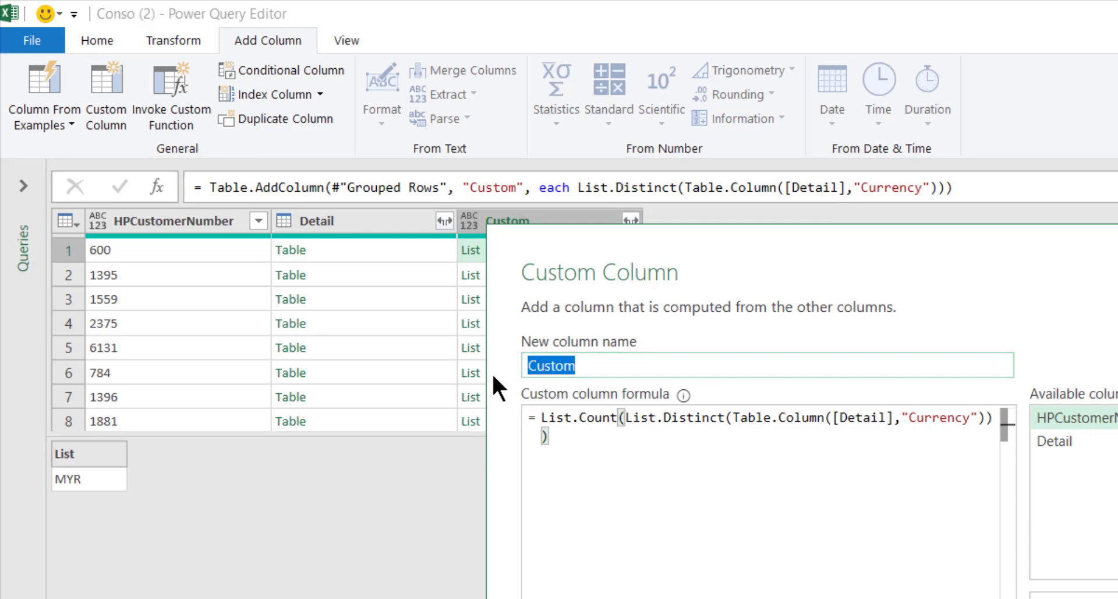
{"action": "type", "text": "NumCurrency"}
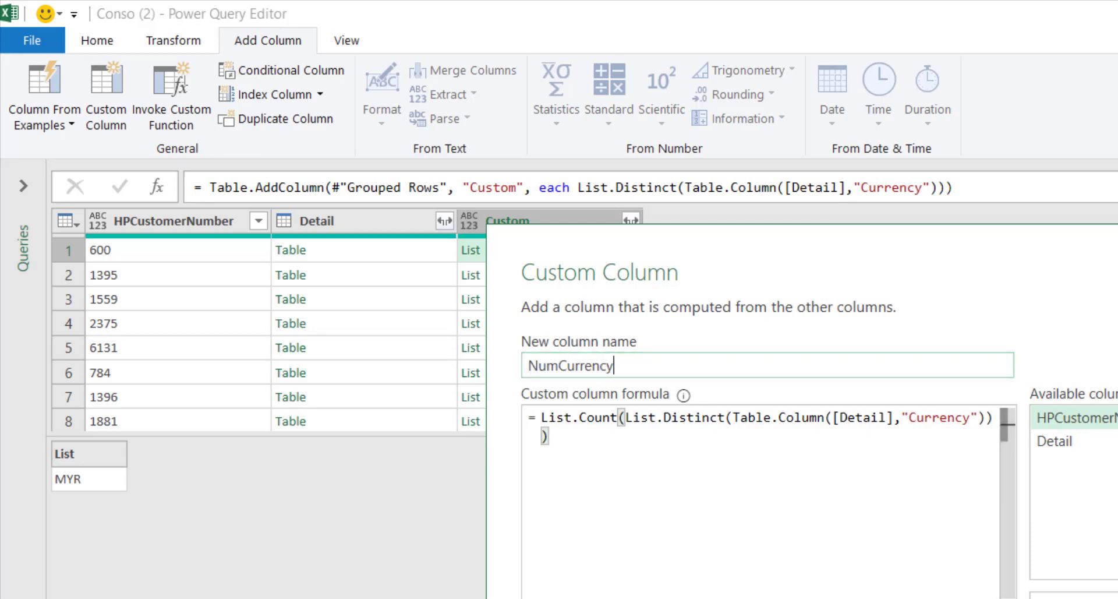
{"action": "key", "text": "Return"}
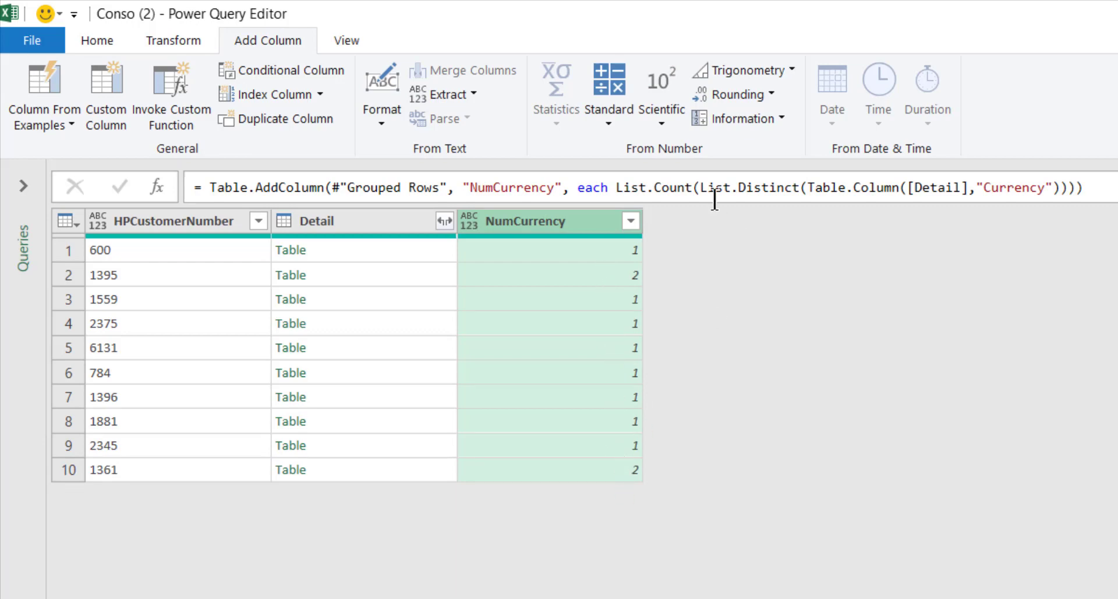
{"action": "left_click", "coordinate": [700, 187]}
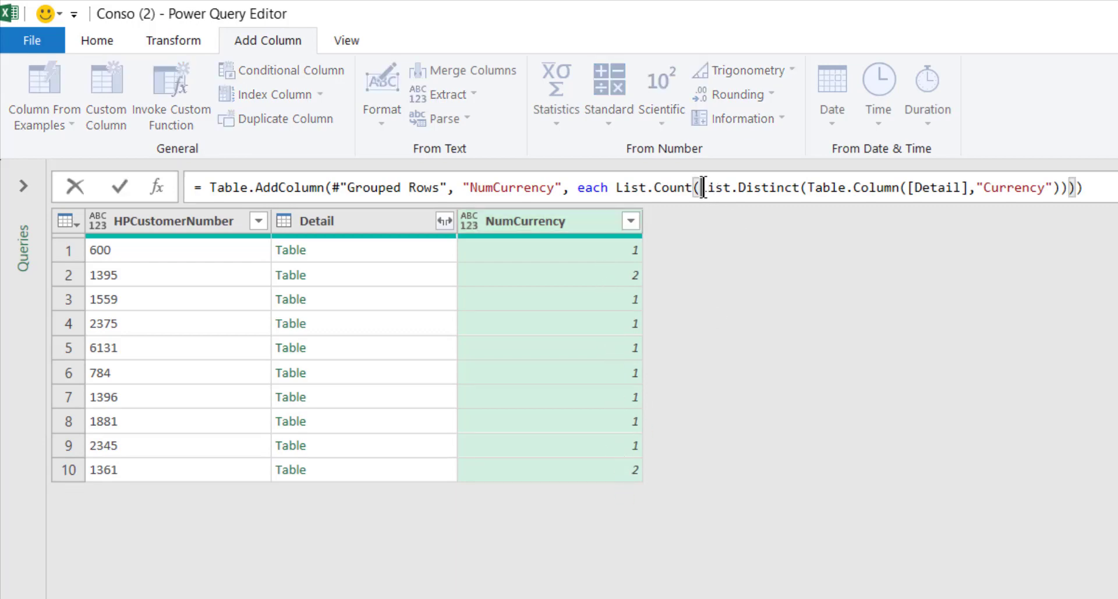
{"action": "left_click", "coordinate": [1060, 187], "text": "shift"}
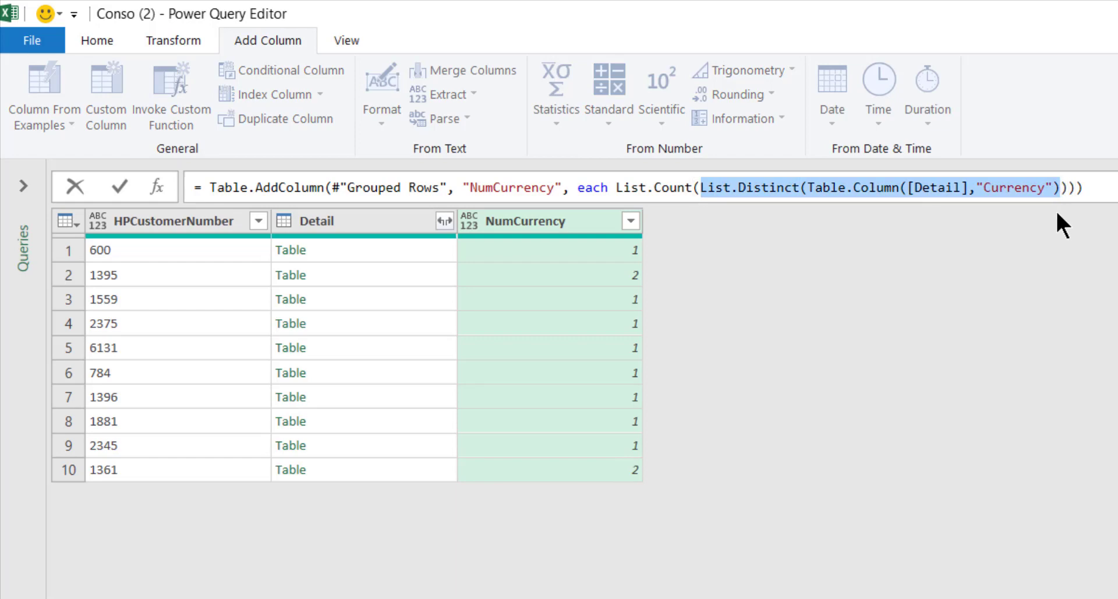
{"action": "left_click", "coordinate": [1070, 187], "text": "shift"}
{"action": "key", "text": "ctrl+c"}
{"action": "key", "text": "Return"}
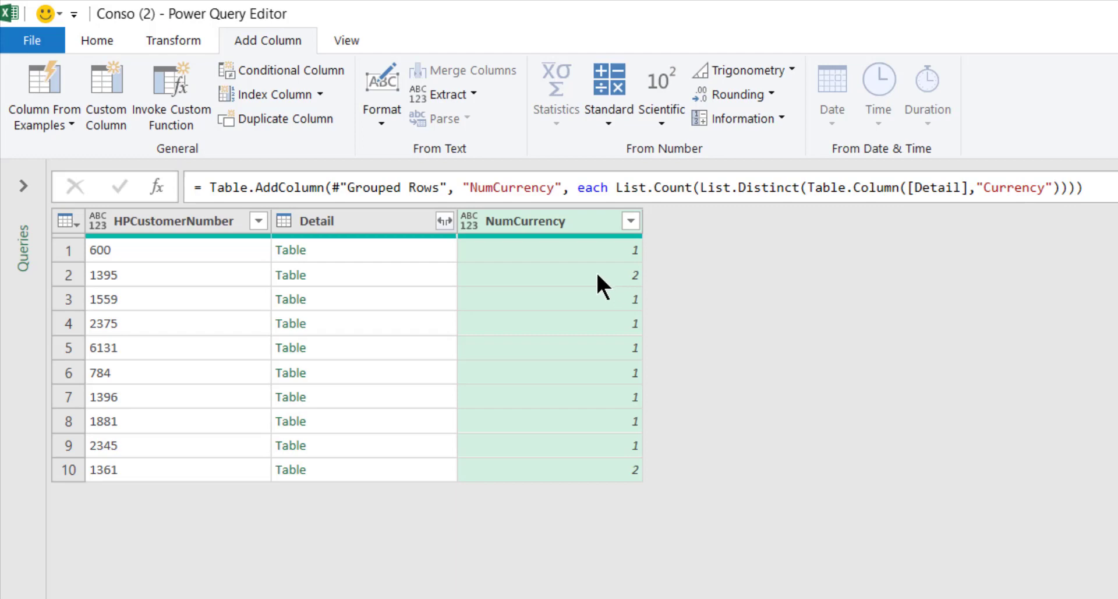
{"action": "left_click", "coordinate": [598, 275]}
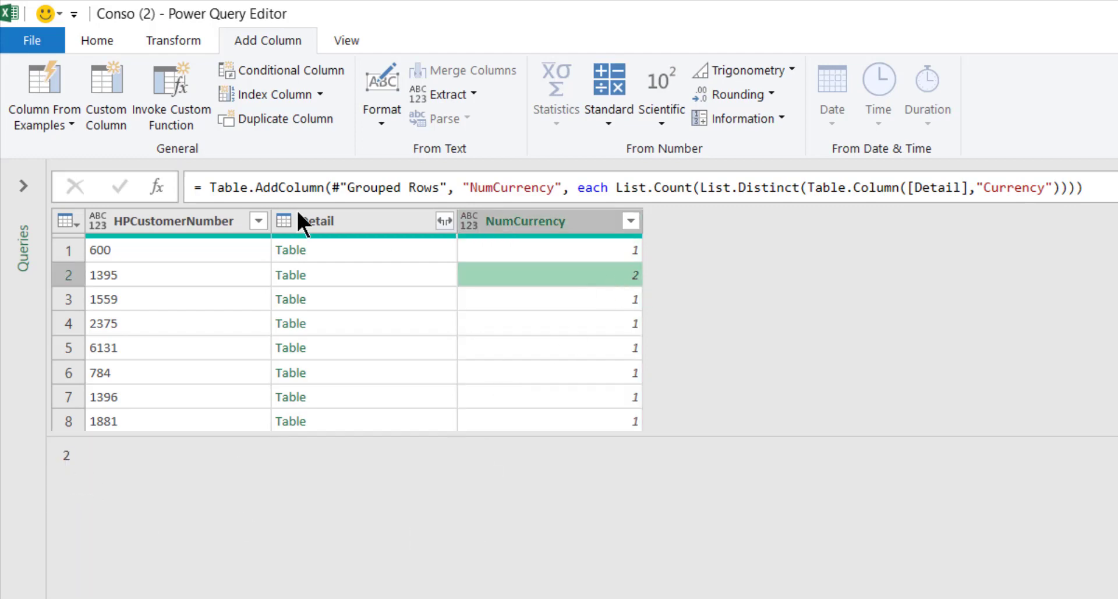
{"action": "left_click", "coordinate": [100, 68]}
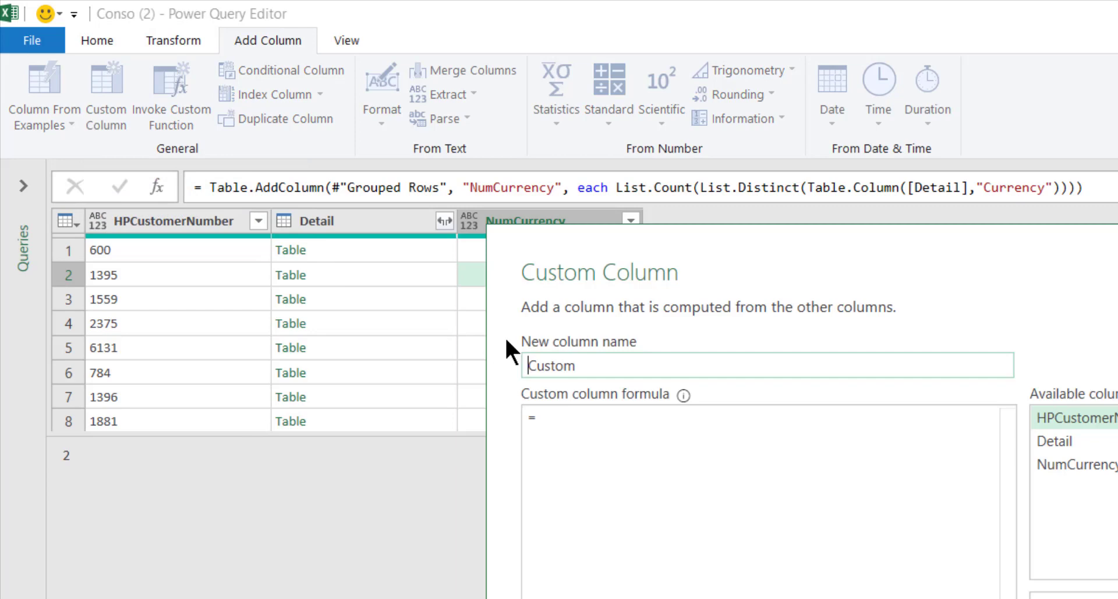
- Create a Custom column with Text.Combine(List.Distinct(Table.Column([Detail],"Currency")),", ")
{"action": "left_click", "coordinate": [582, 447]}
{"action": "key", "text": "ctrl+v"}
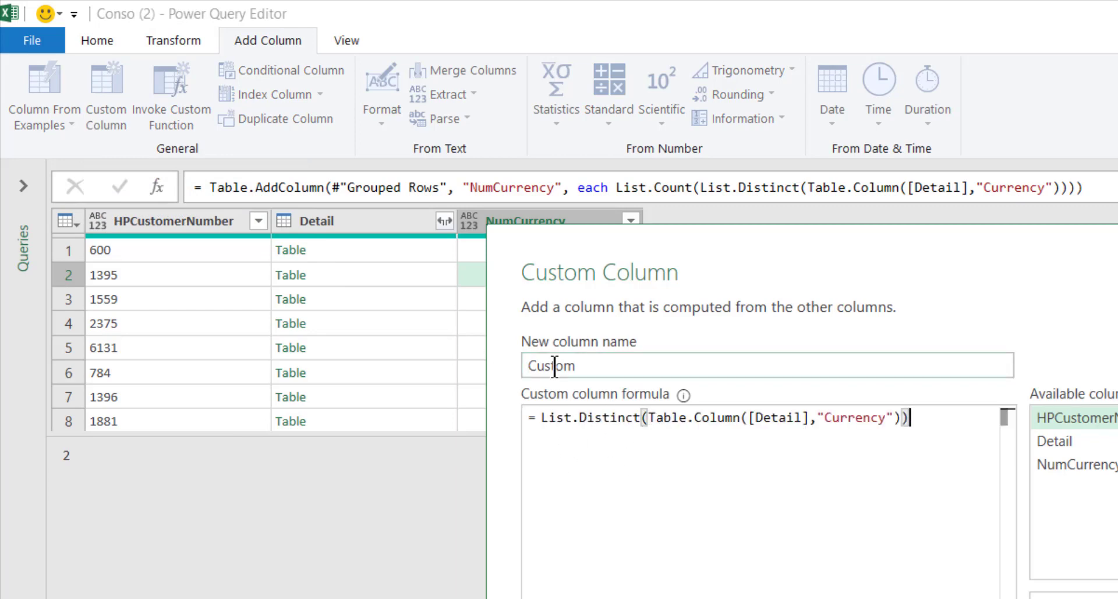
{"action": "left_click", "coordinate": [542, 419]}
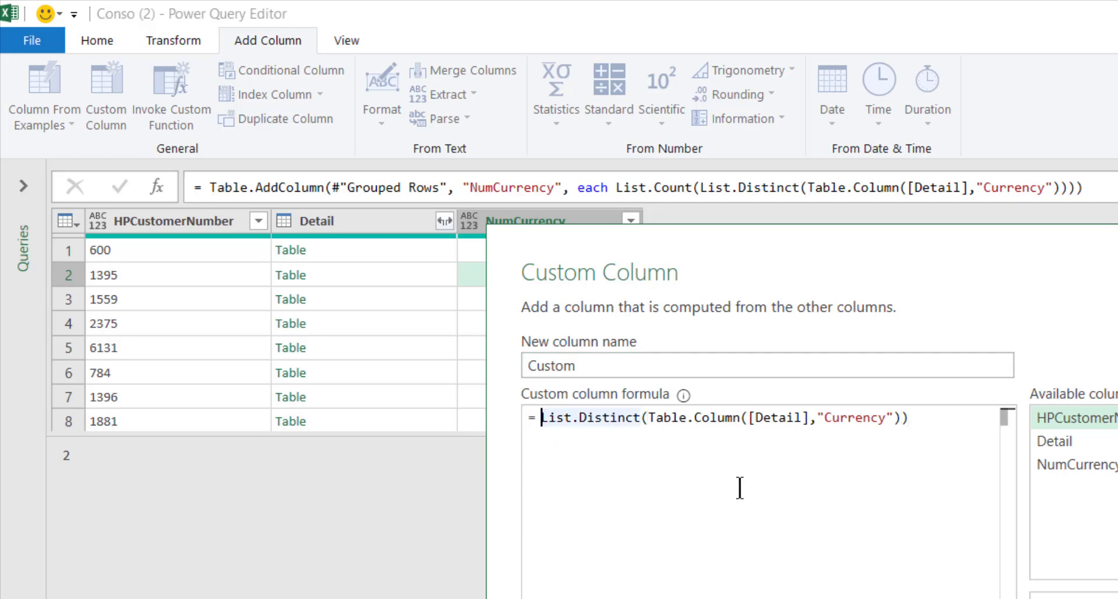
{"action": "type", "text": "Text.Co"}
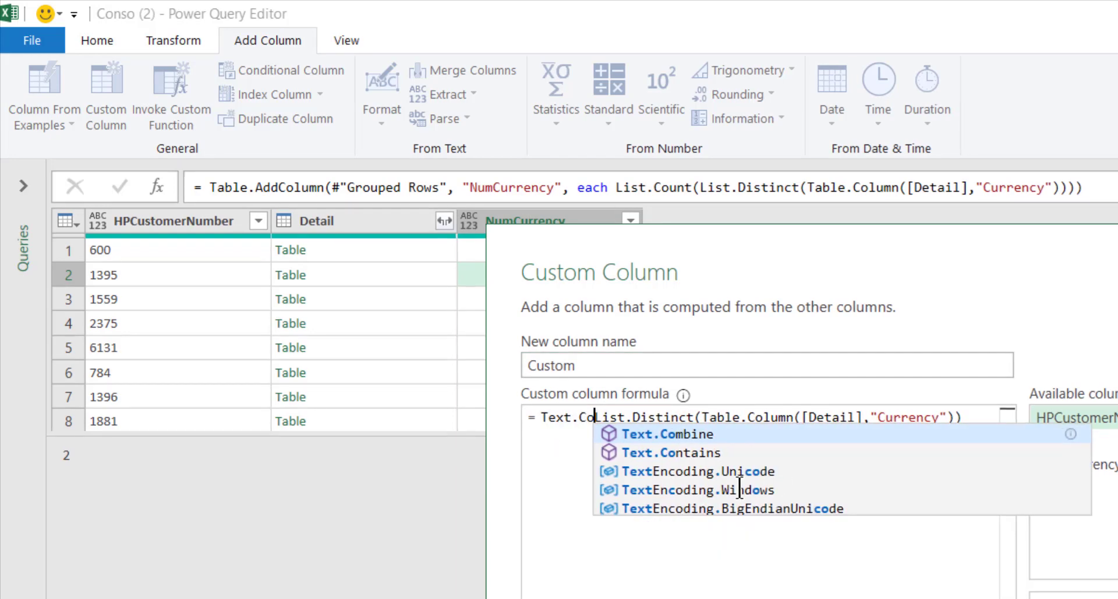
{"action": "type", "text": "m"}
{"action": "key", "text": "Tab"}
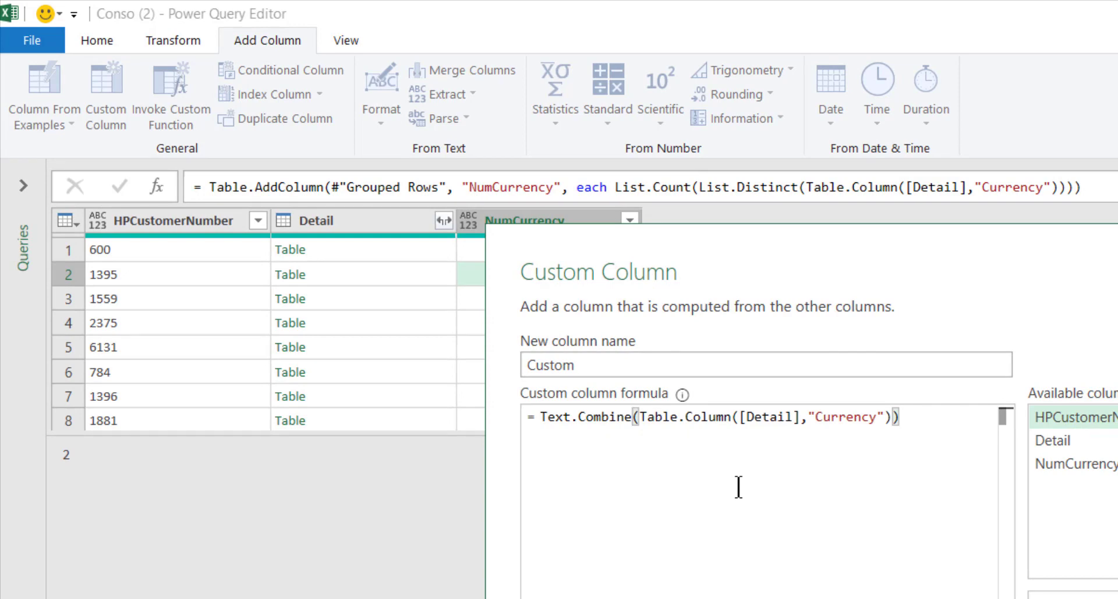
{"action": "key", "text": "ctrl+z"}
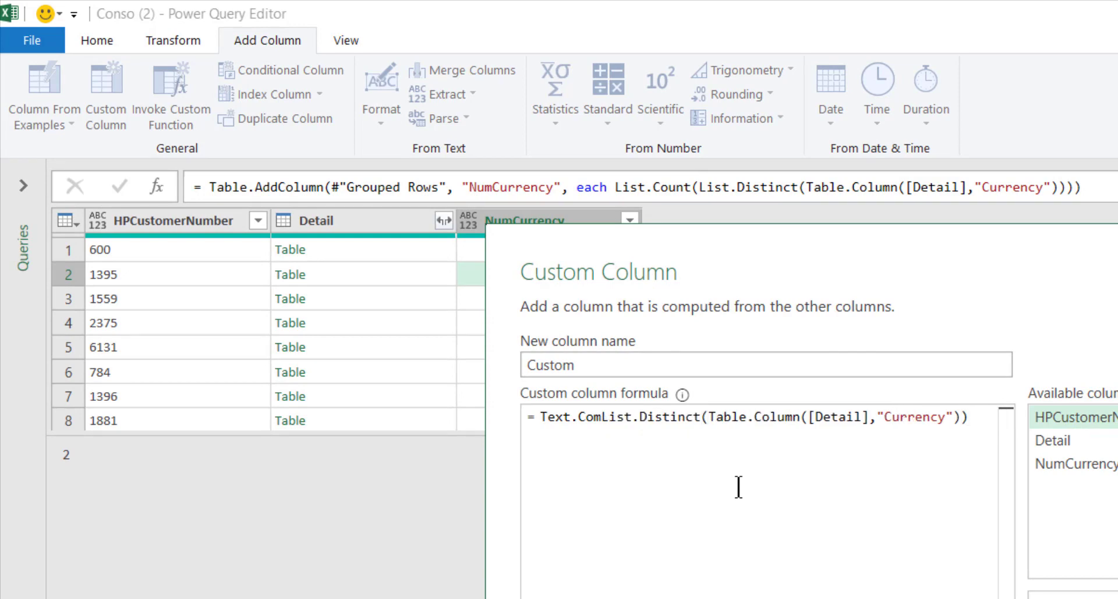
{"action": "type", "text": "bine("}
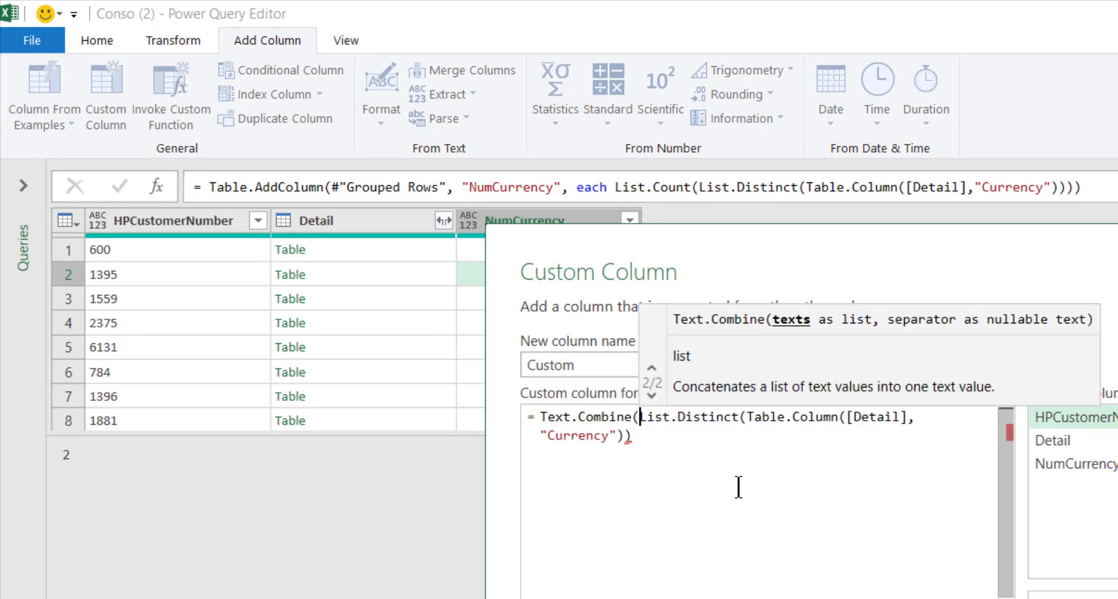
{"action": "left_click", "coordinate": [744, 456]}
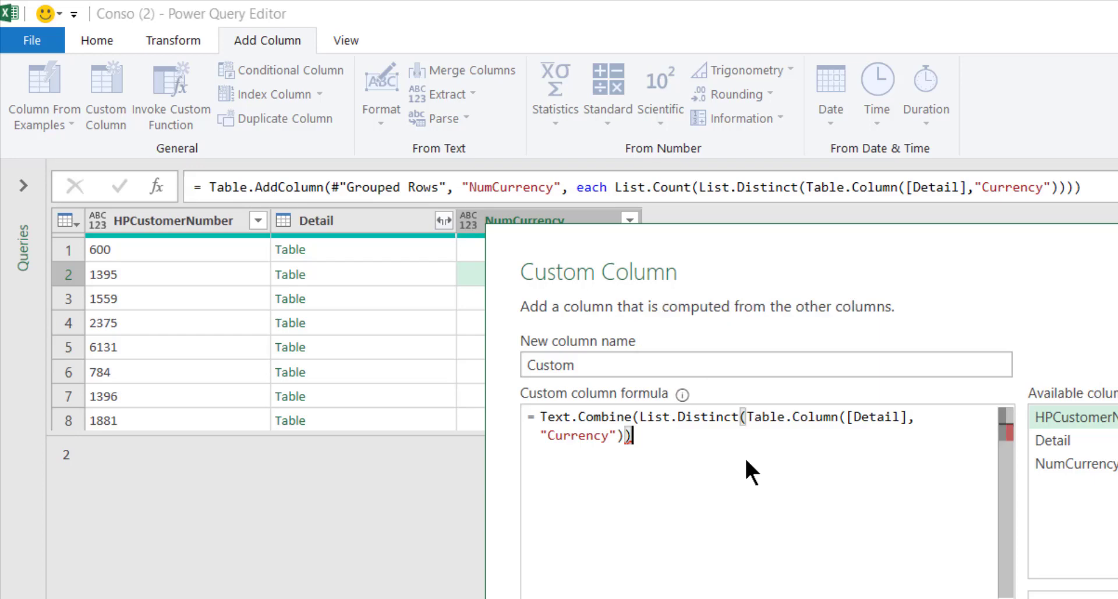
{"action": "type", "text": ",\","}
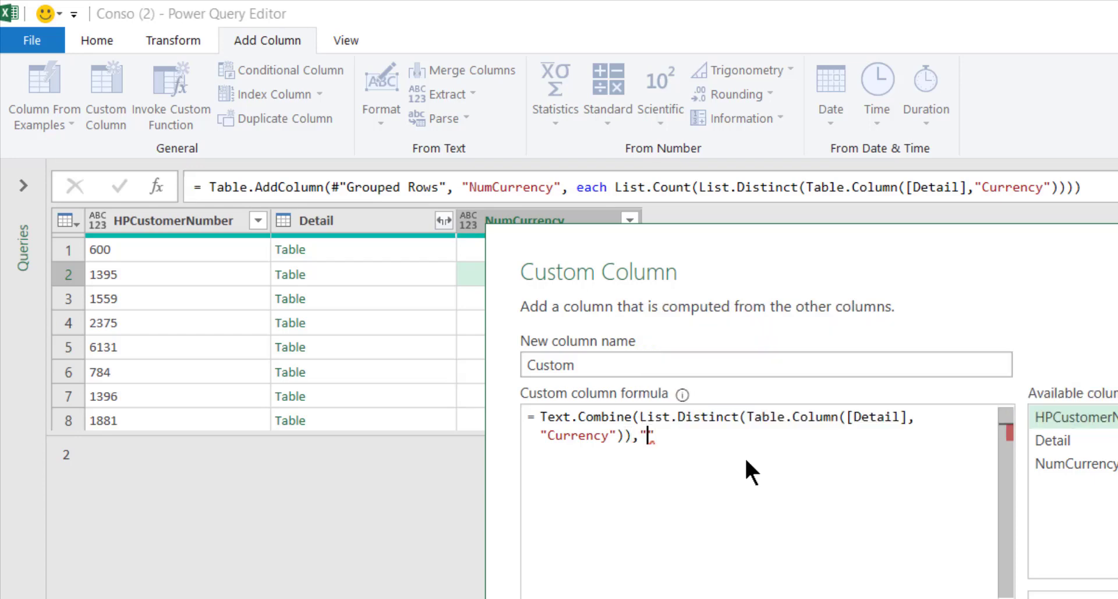
{"action": "key", "text": "Right"}
{"action": "type", "text": ")"}
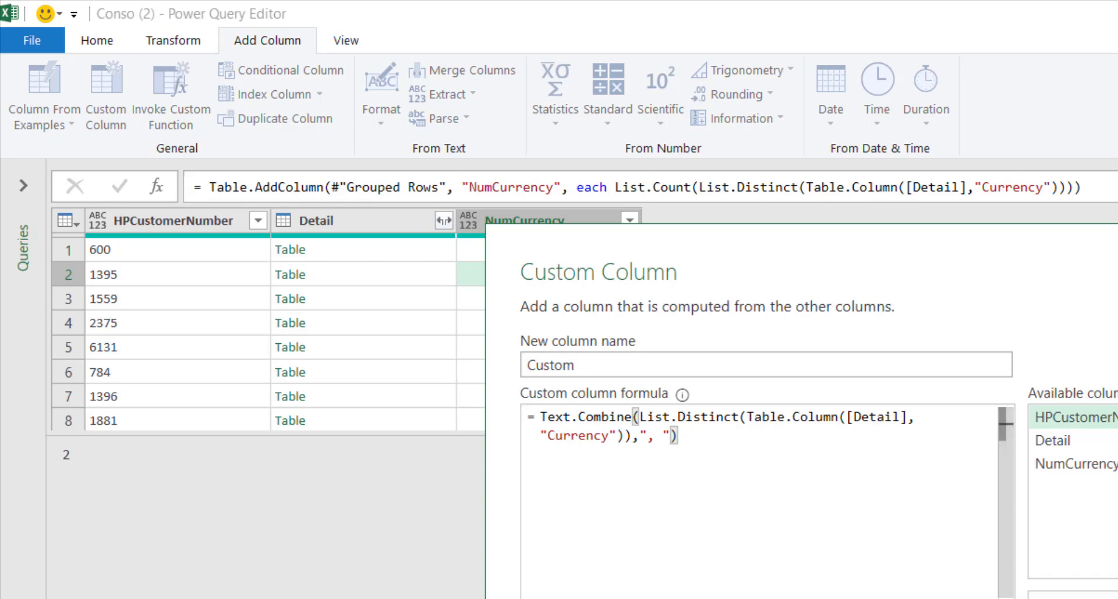
{"action": "key", "text": "Return"}
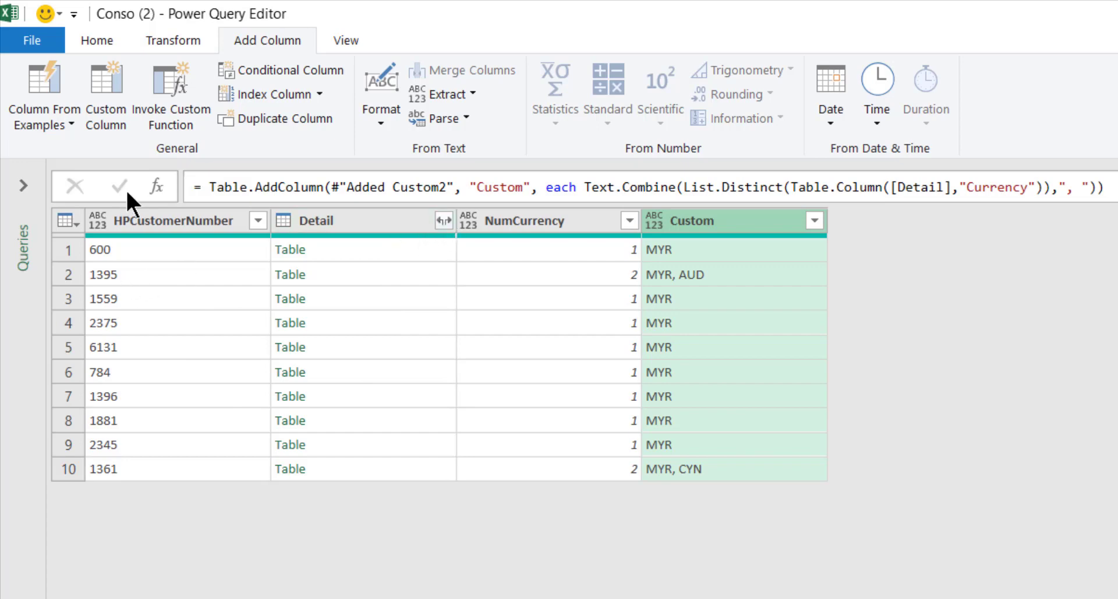
- Expand the Detail column to only OrderNo and CustomerName
{"action": "left_click", "coordinate": [443, 220]}
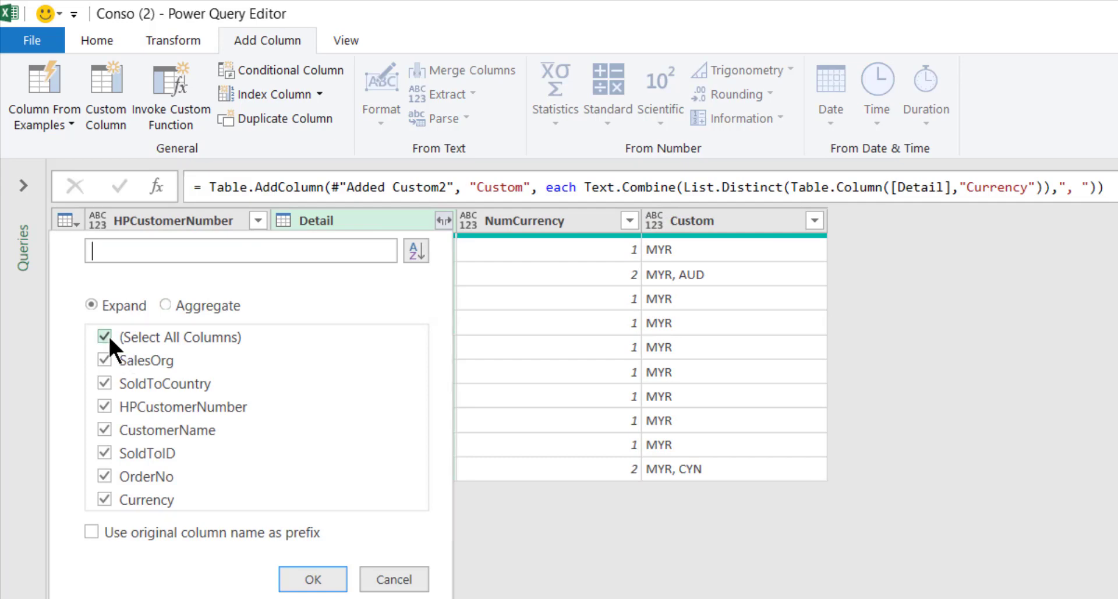
{"action": "left_click", "coordinate": [104, 335]}
{"action": "left_click", "coordinate": [105, 476]}
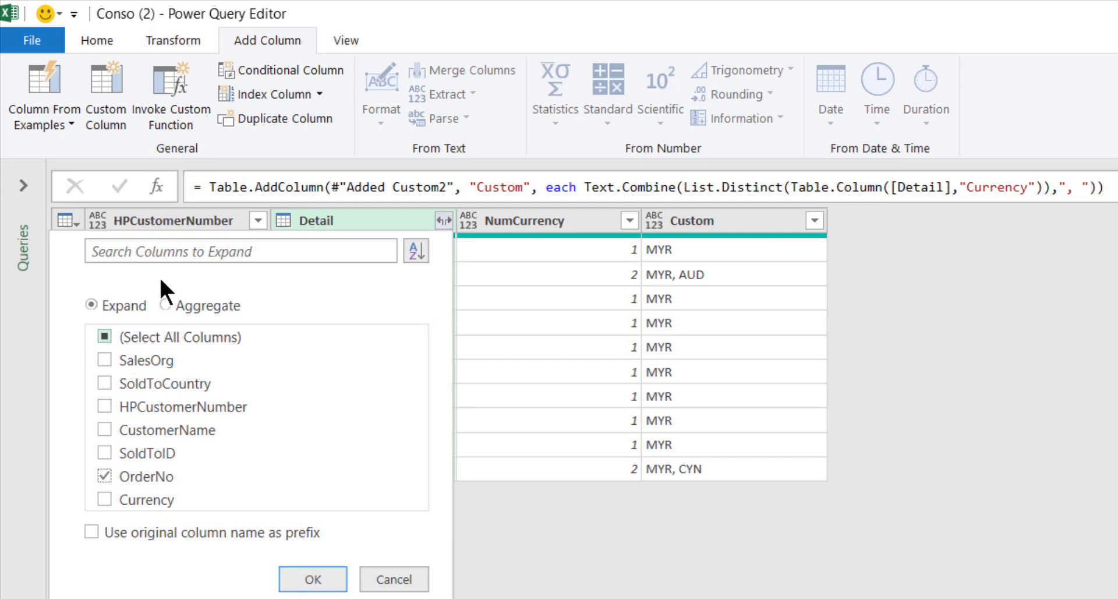
{"action": "left_click", "coordinate": [108, 427]}
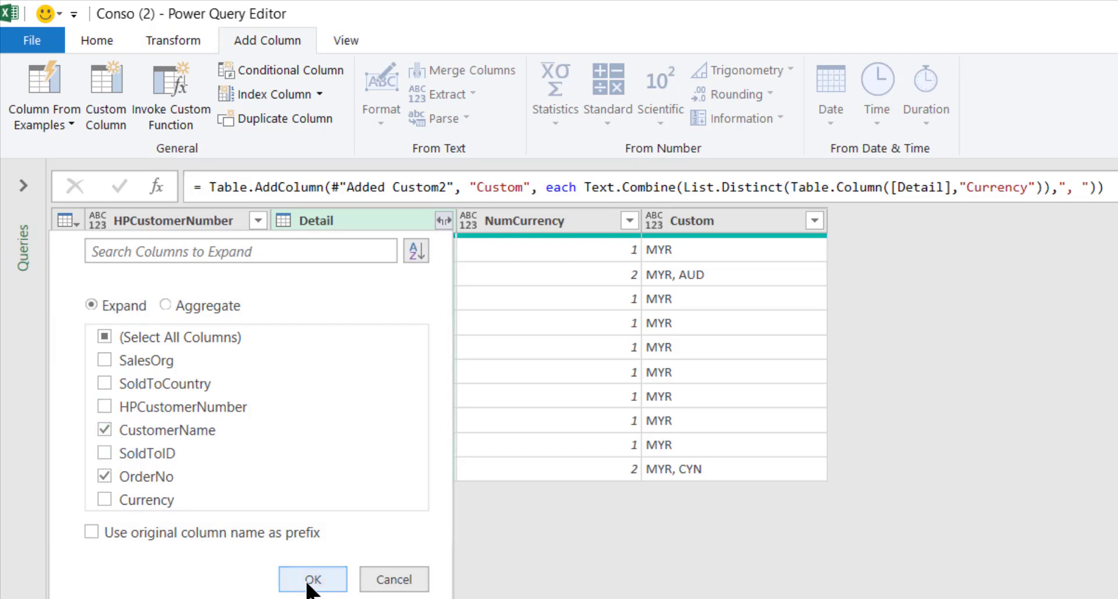
{"action": "left_click", "coordinate": [311, 581]}
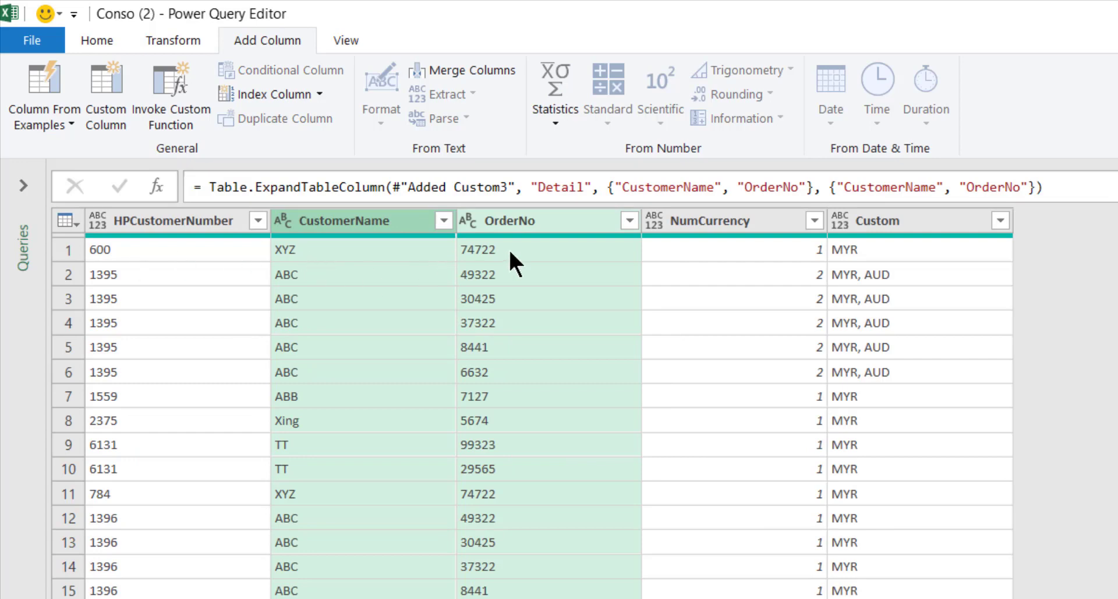
- Move OrderNo to the far left, then Close & Load the Conso (2) query to Sheet3
{"action": "left_click", "coordinate": [536, 219]}
{"action": "left_click_drag", "start_coordinate": [535, 220], "coordinate": [128, 228]}
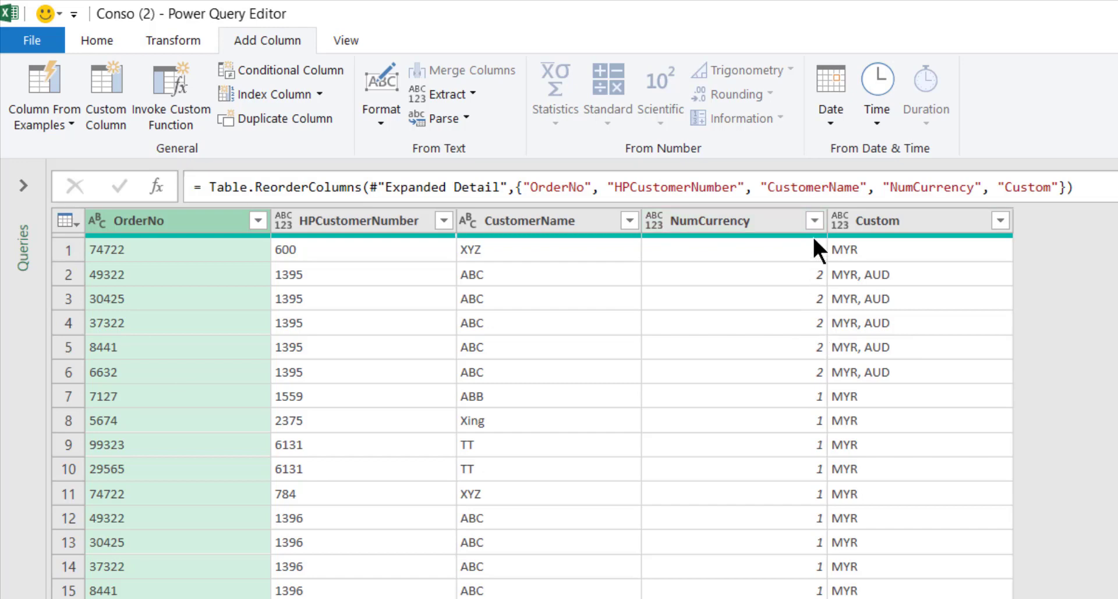
{"action": "left_click", "coordinate": [105, 37]}
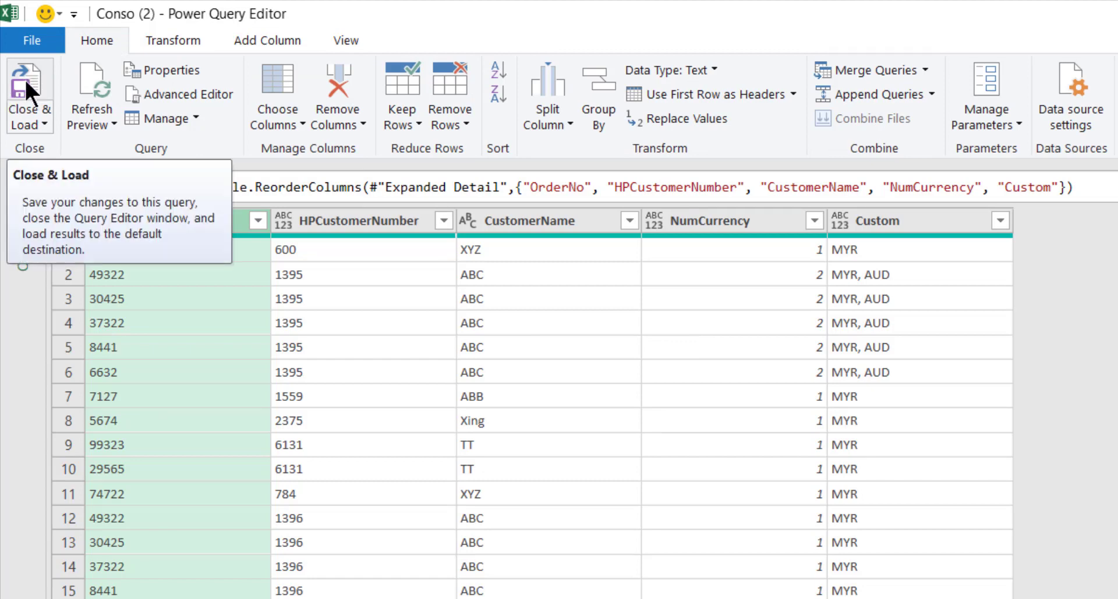
{"action": "left_click", "coordinate": [23, 74]}
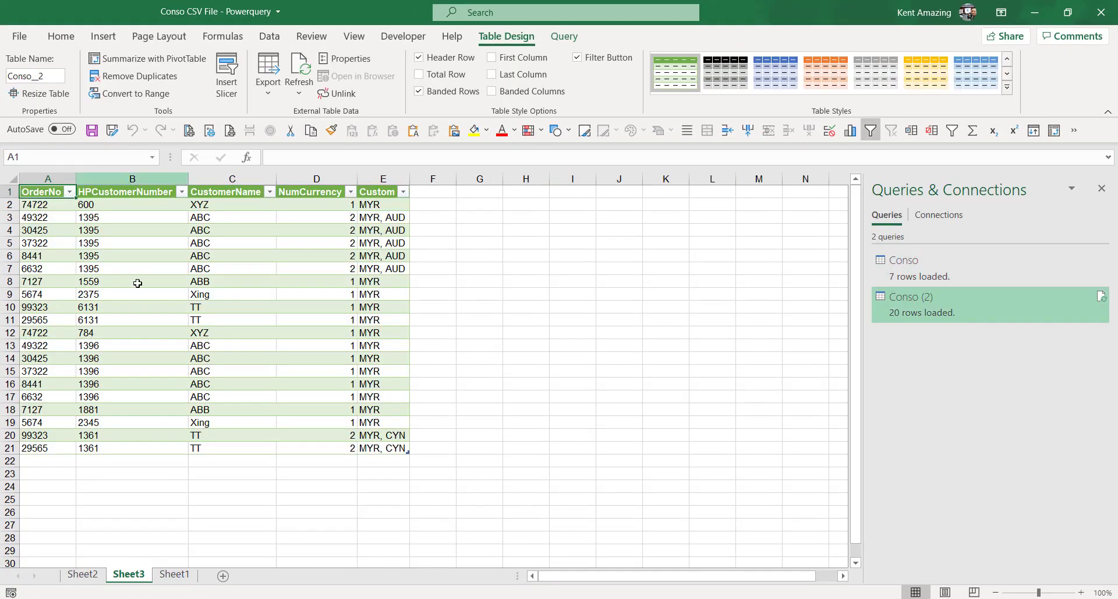
- Summarize the Conso__2 table as a PivotTable at G2 on the existing worksheet
{"action": "left_click", "coordinate": [160, 262]}
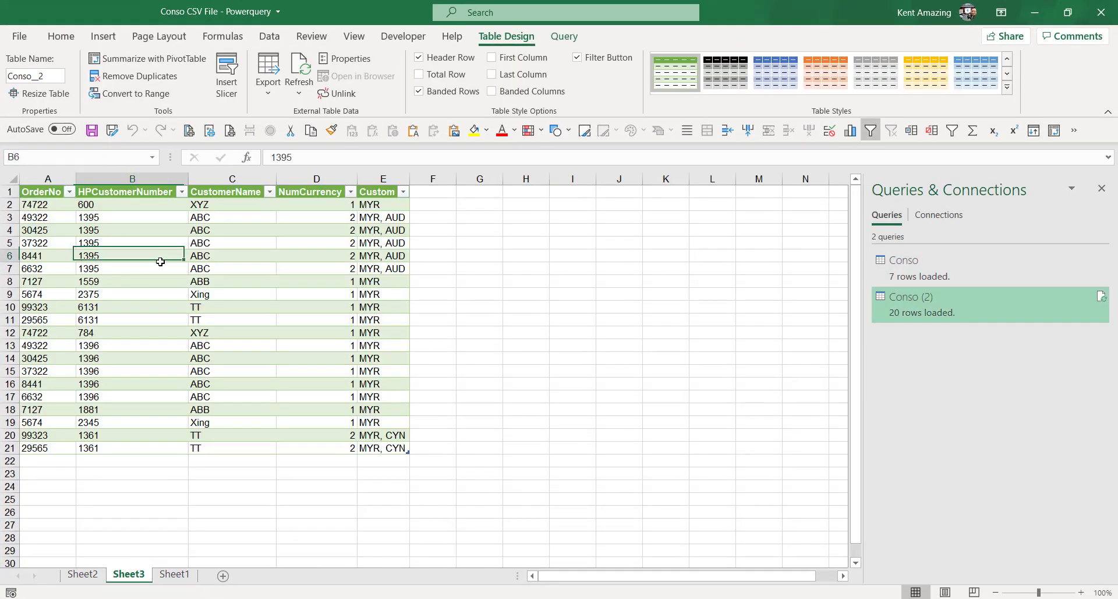
{"action": "left_click", "coordinate": [154, 60]}
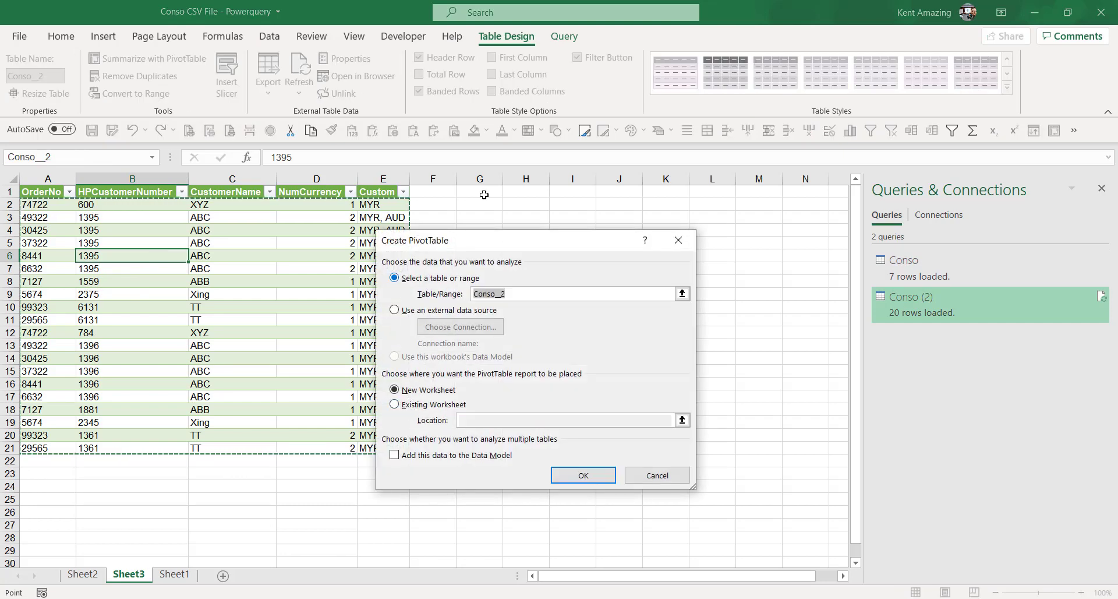
{"action": "left_click", "coordinate": [414, 406]}
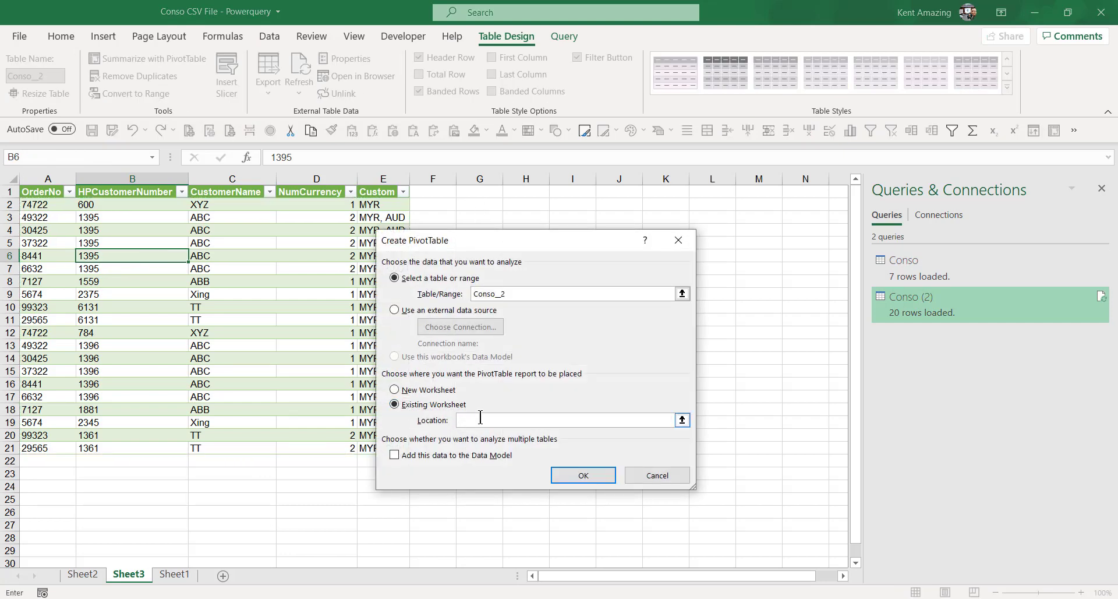
{"action": "left_click", "coordinate": [481, 203]}
{"action": "left_click", "coordinate": [582, 476]}
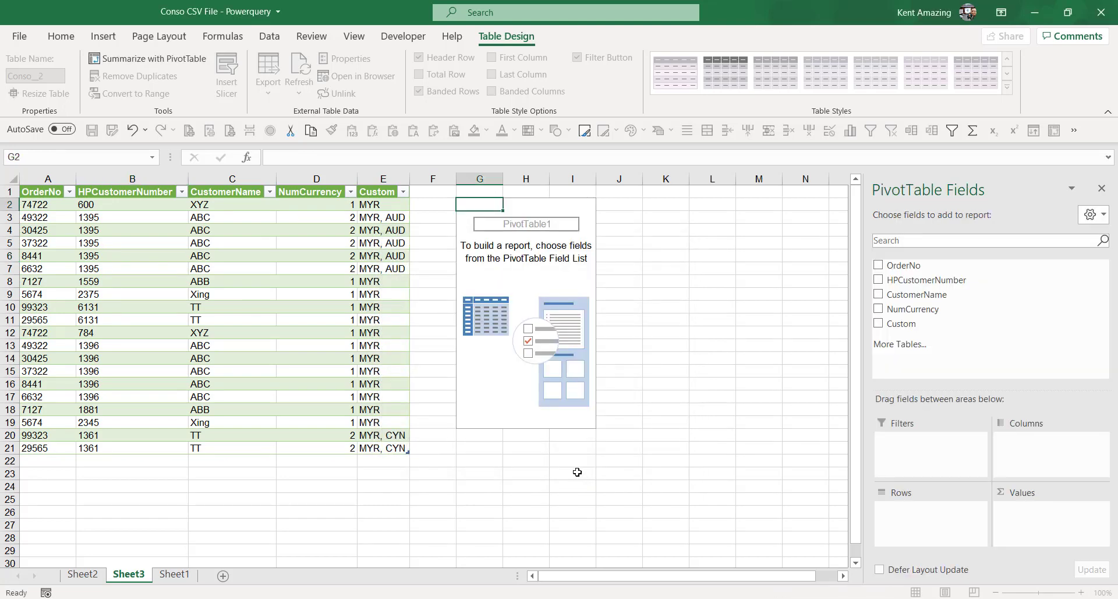
- Filter NumCurrency to 2 and put OrderNo, CustomerName and Custom in Rows
{"action": "left_click", "coordinate": [1101, 188]}
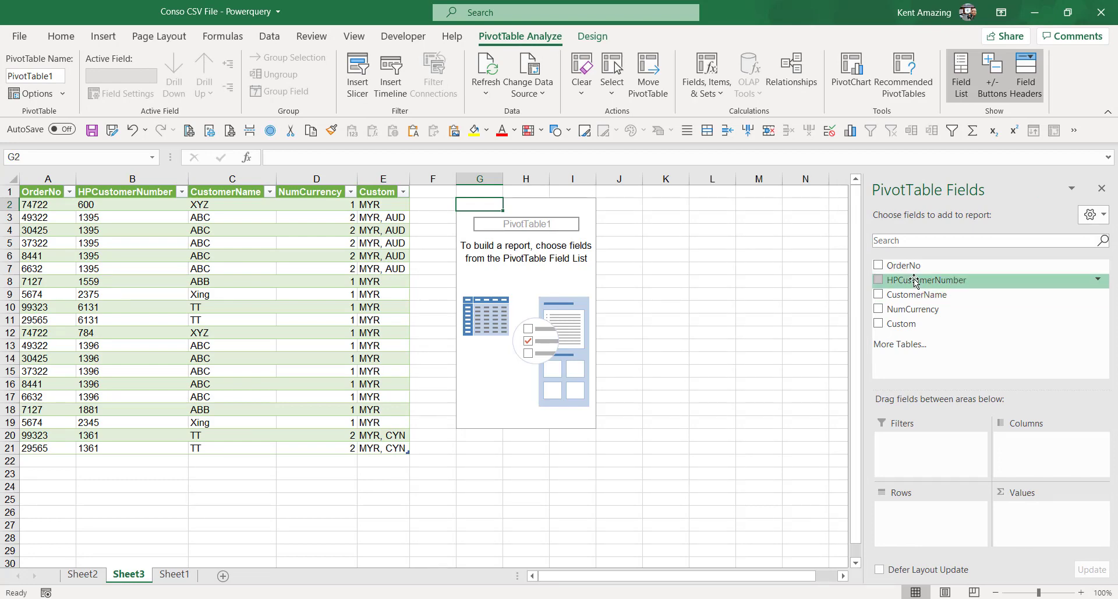
{"action": "left_click_drag", "start_coordinate": [911, 325], "coordinate": [928, 451]}
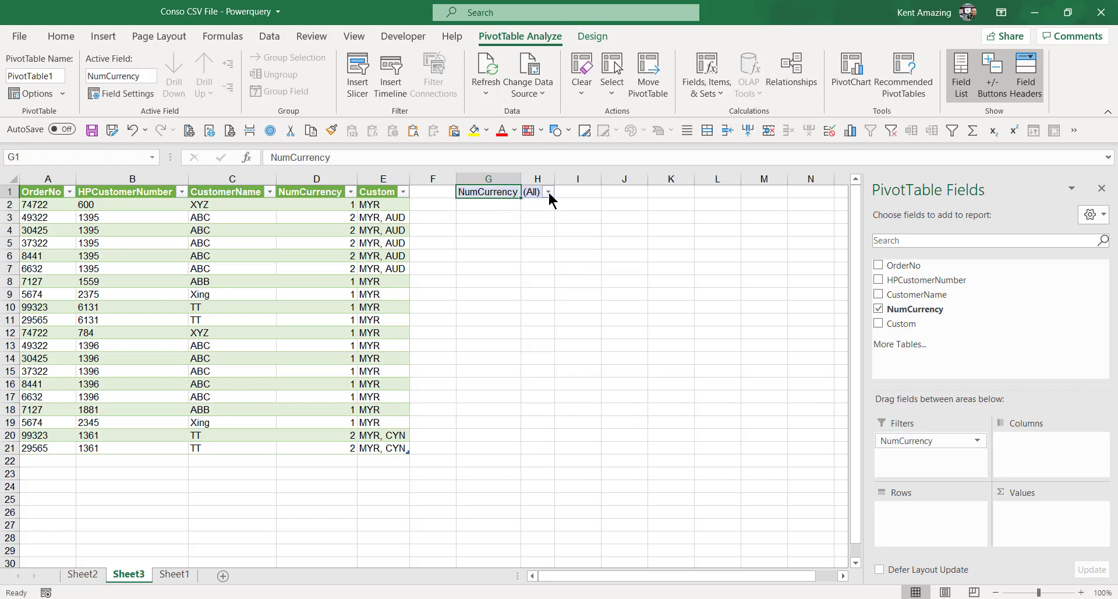
{"action": "left_click_drag", "start_coordinate": [911, 294], "coordinate": [939, 513]}
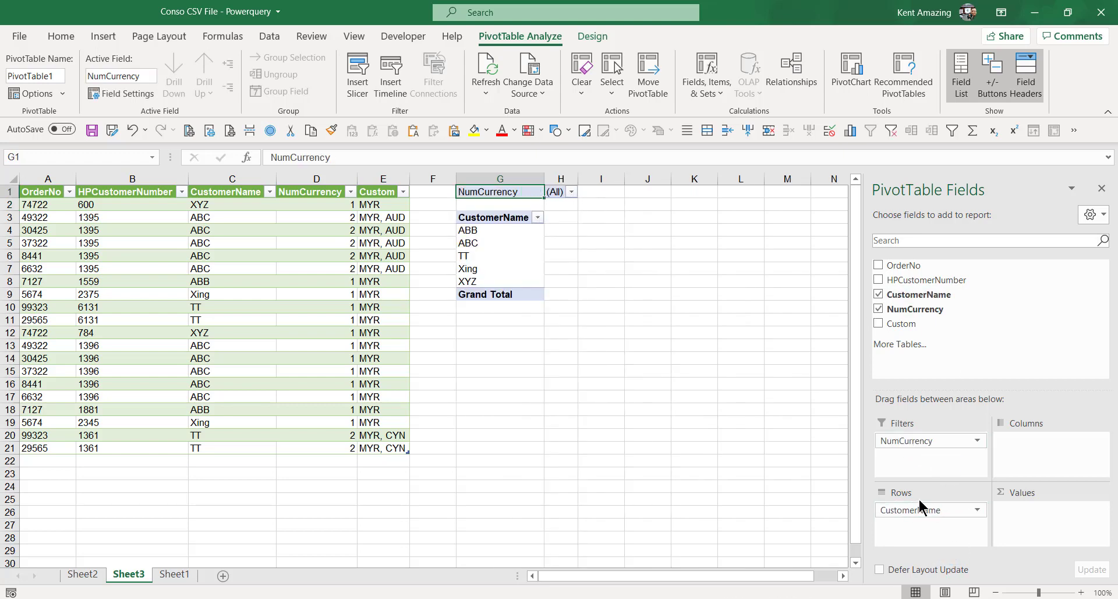
{"action": "left_click", "coordinate": [571, 192]}
{"action": "left_click", "coordinate": [422, 250]}
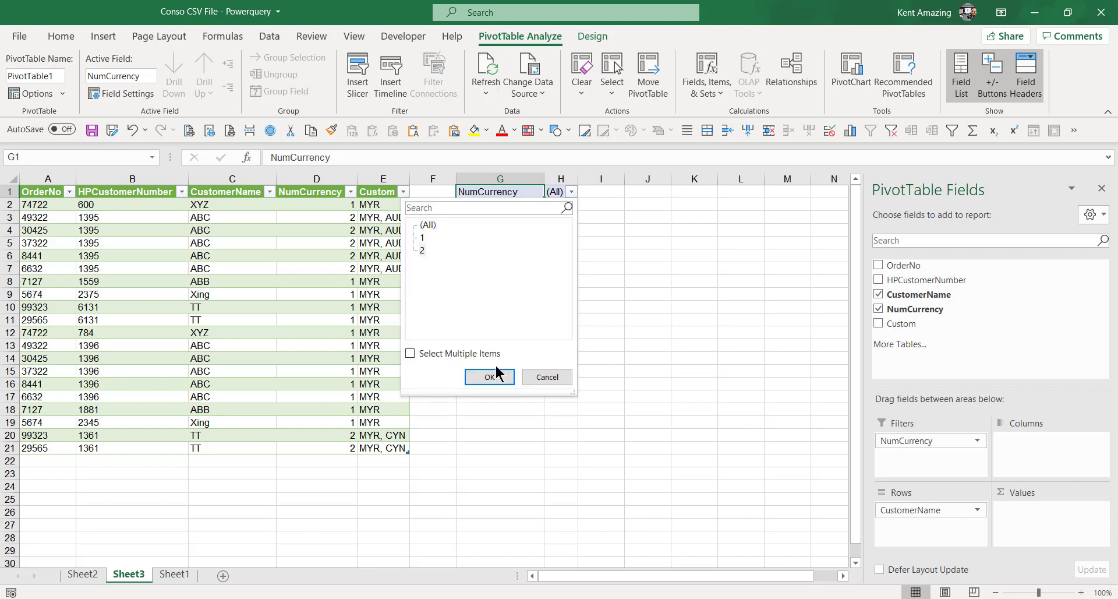
{"action": "left_click", "coordinate": [489, 377]}
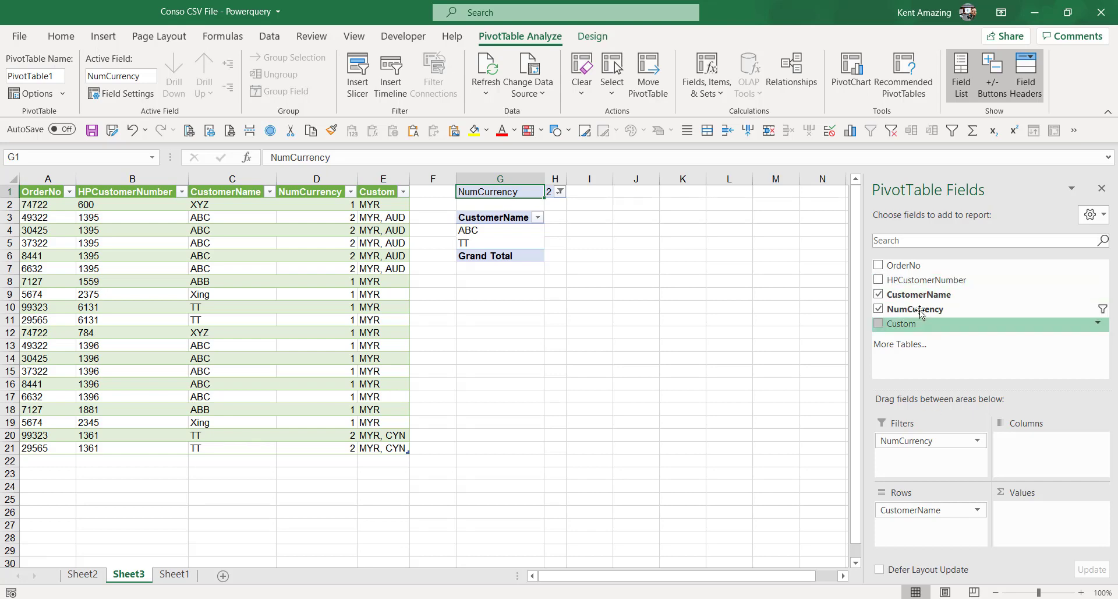
{"action": "left_click_drag", "start_coordinate": [924, 327], "coordinate": [953, 527]}
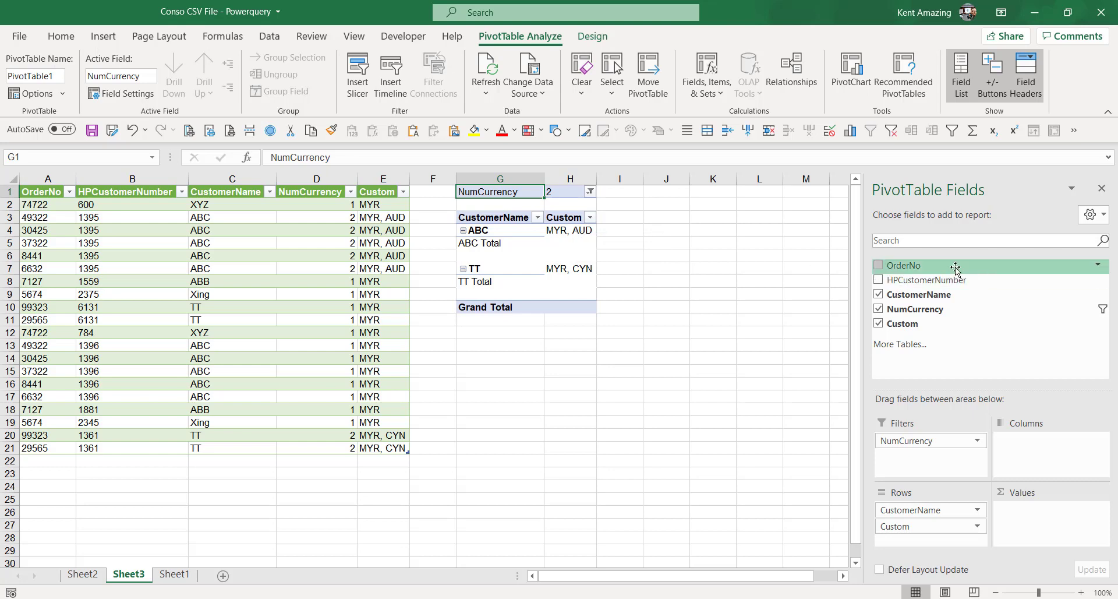
{"action": "left_click_drag", "start_coordinate": [956, 268], "coordinate": [932, 507]}
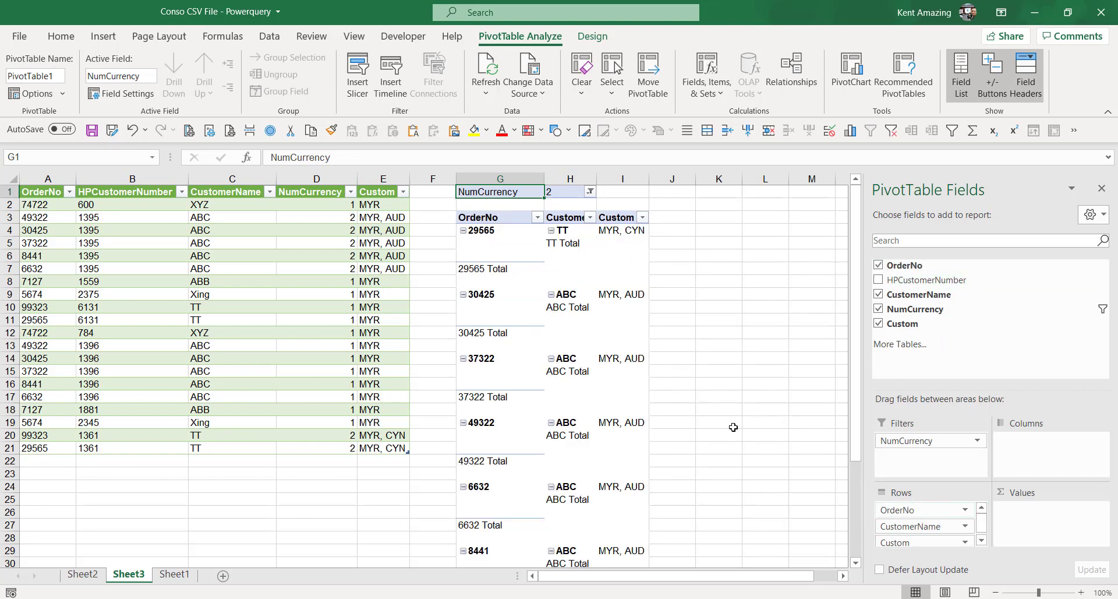
- Set the PivotTable to Do Not Show Subtotals
{"action": "left_click", "coordinate": [587, 35]}
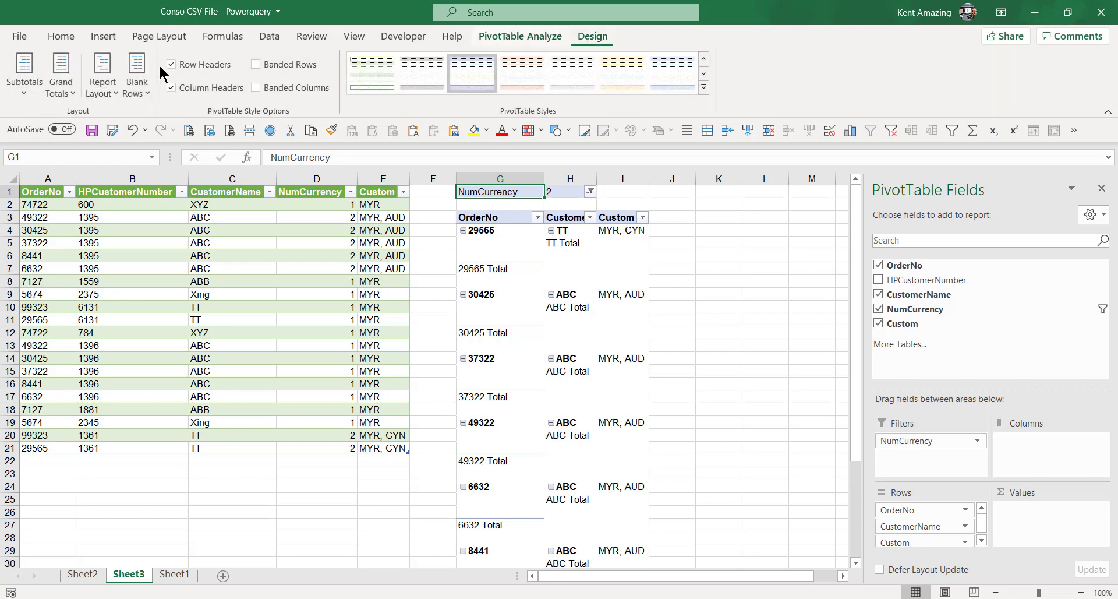
{"action": "left_click", "coordinate": [25, 72]}
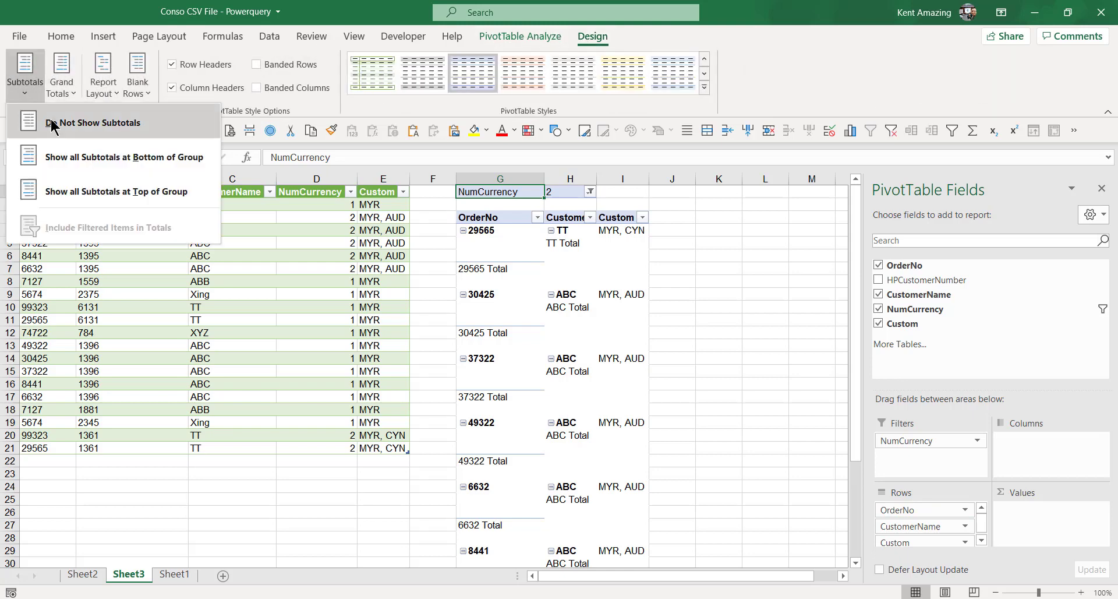
{"action": "left_click", "coordinate": [51, 123]}
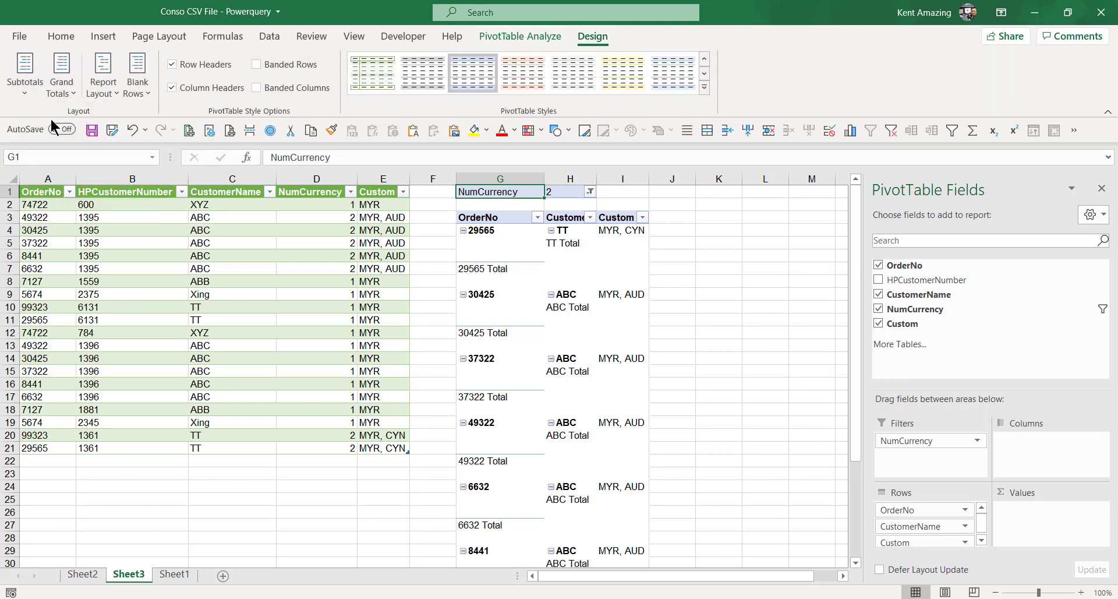
- Remove the blank line after each PivotTable item
{"action": "left_click", "coordinate": [99, 94]}
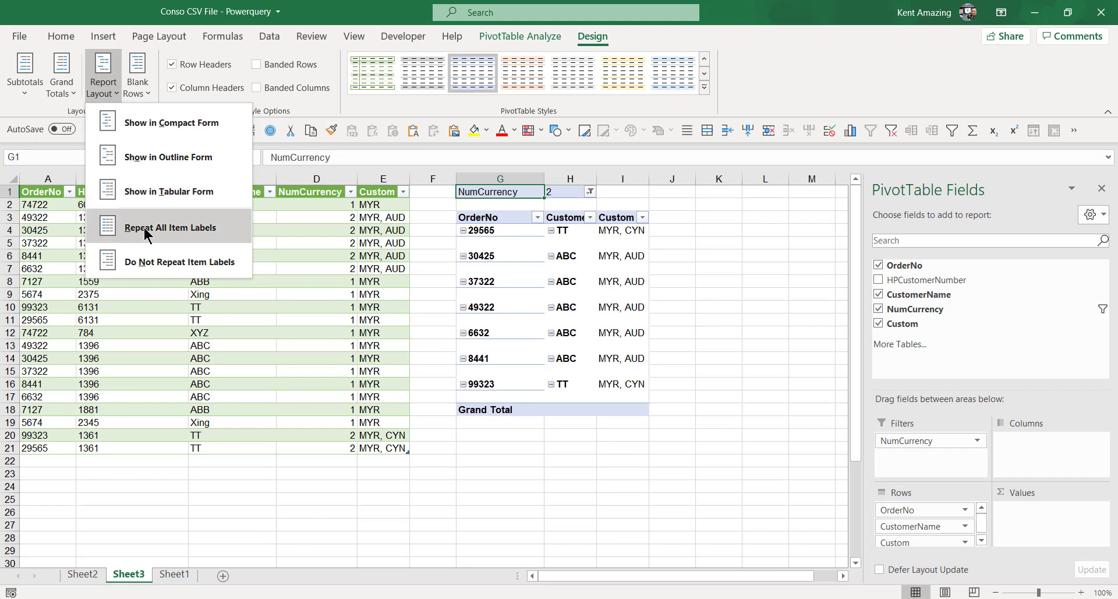
{"action": "left_click", "coordinate": [142, 93]}
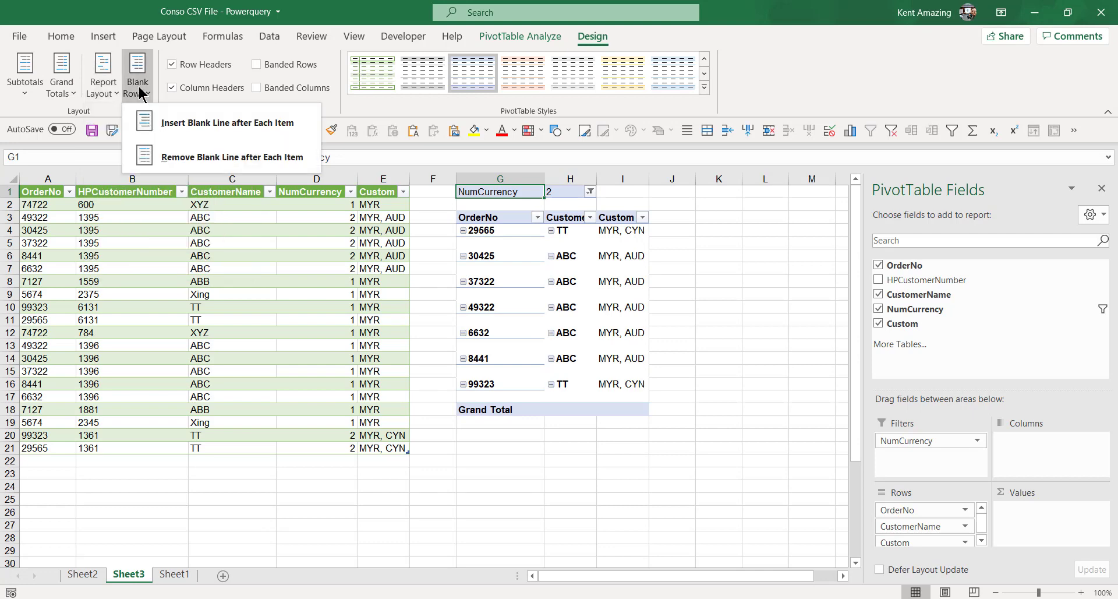
{"action": "left_click", "coordinate": [202, 157]}
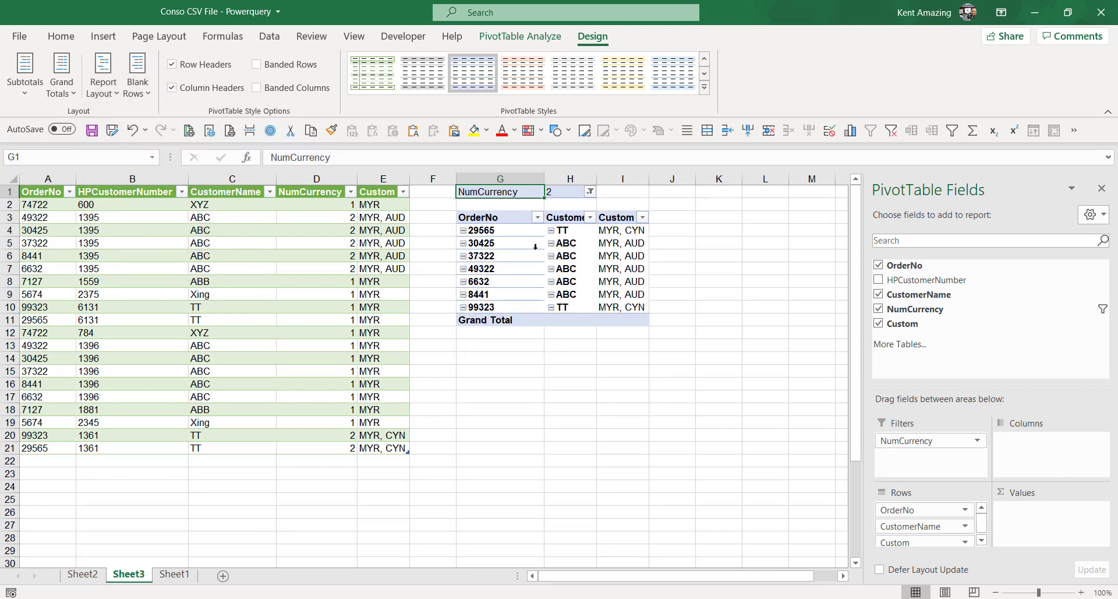
{"action": "left_click", "coordinate": [589, 191]}
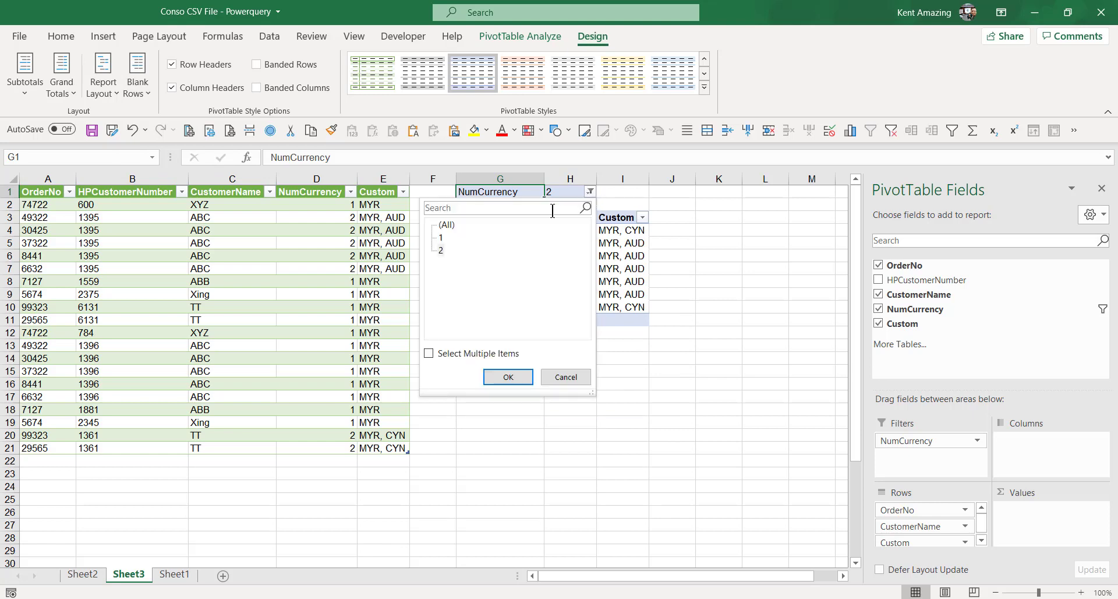
{"action": "left_click", "coordinate": [442, 237]}
{"action": "left_click", "coordinate": [515, 377]}
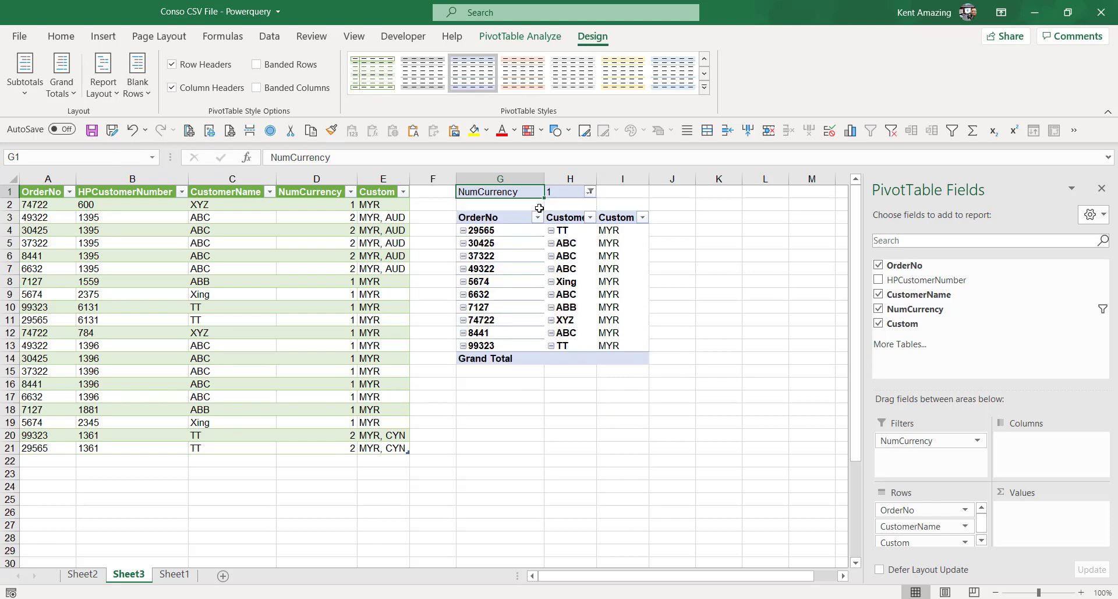
{"action": "left_click", "coordinate": [590, 191]}
{"action": "left_click", "coordinate": [441, 249]}
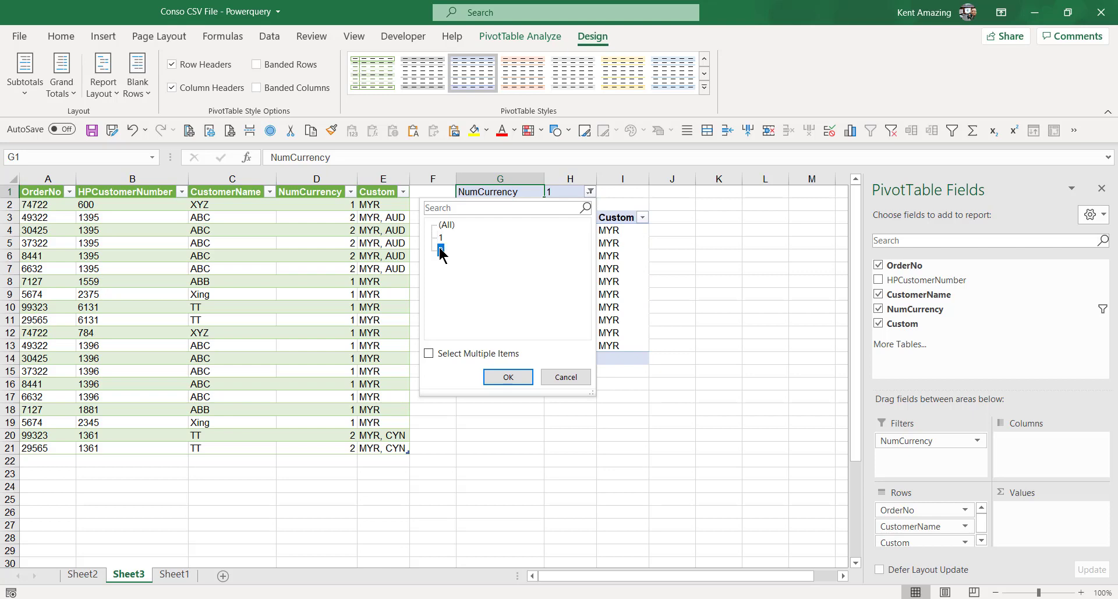
{"action": "left_click", "coordinate": [509, 377]}
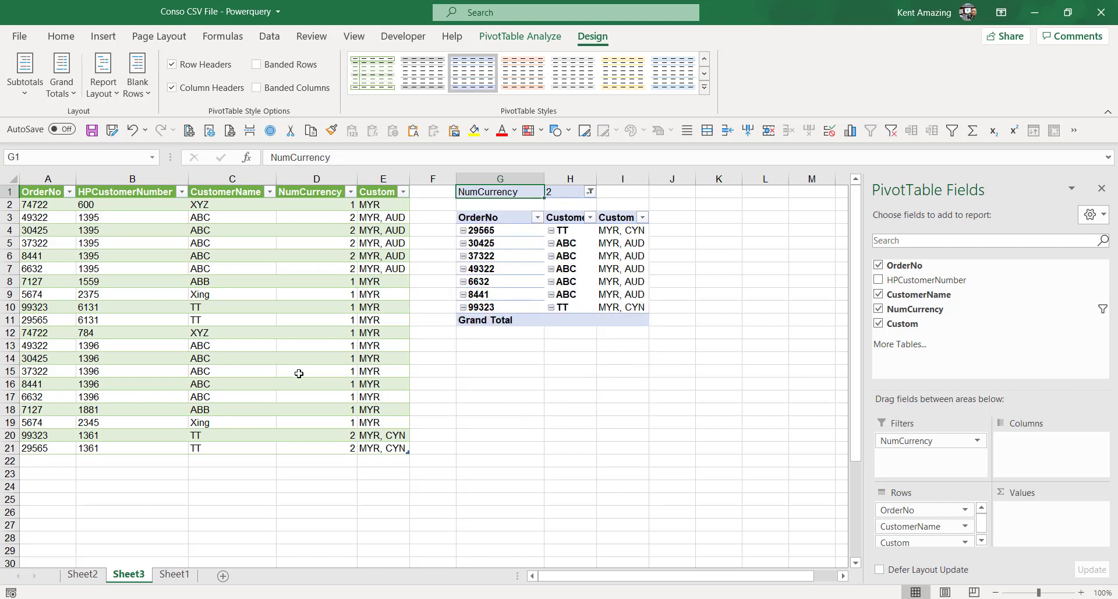
{"action": "left_click", "coordinate": [464, 231]}
{"action": "left_click", "coordinate": [465, 232]}
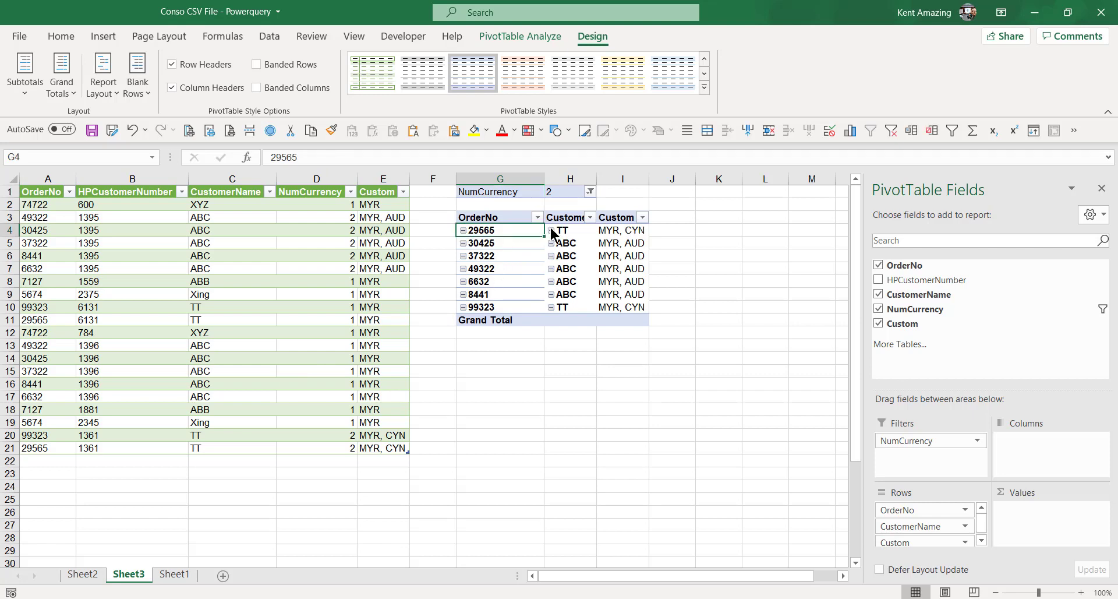